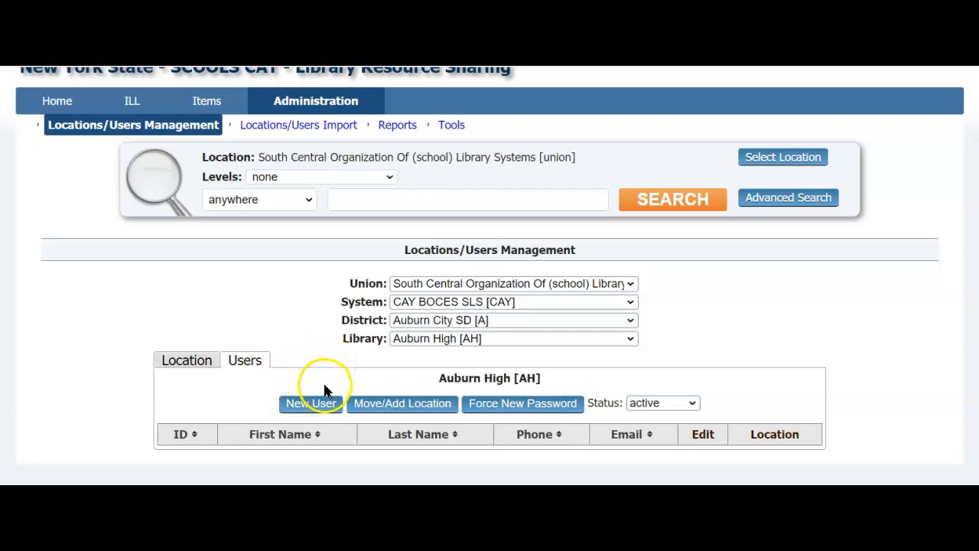
Step: Open a blank New Location User form for Auburn High [AH]
click(321, 410)
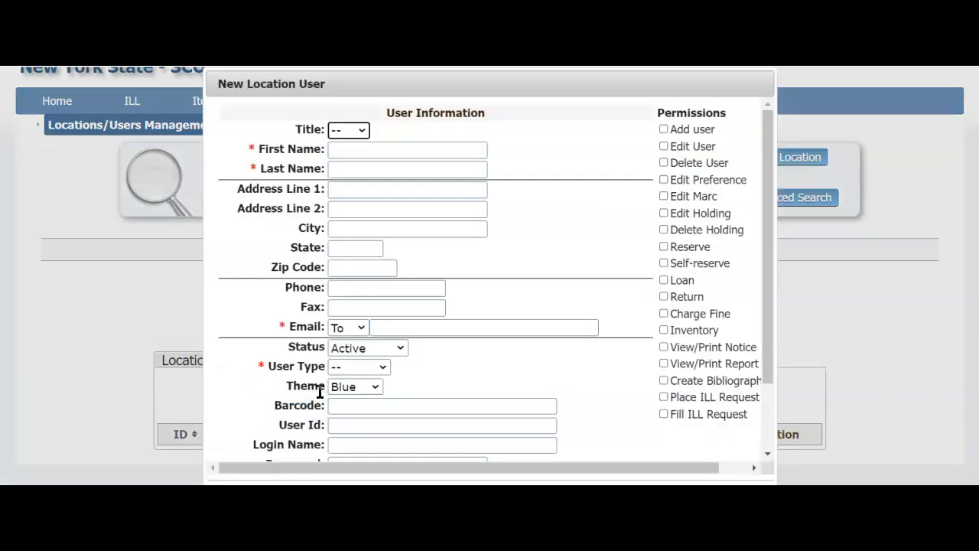
Step: Set the title to Ms. and enter the user's first and last name
click(363, 135)
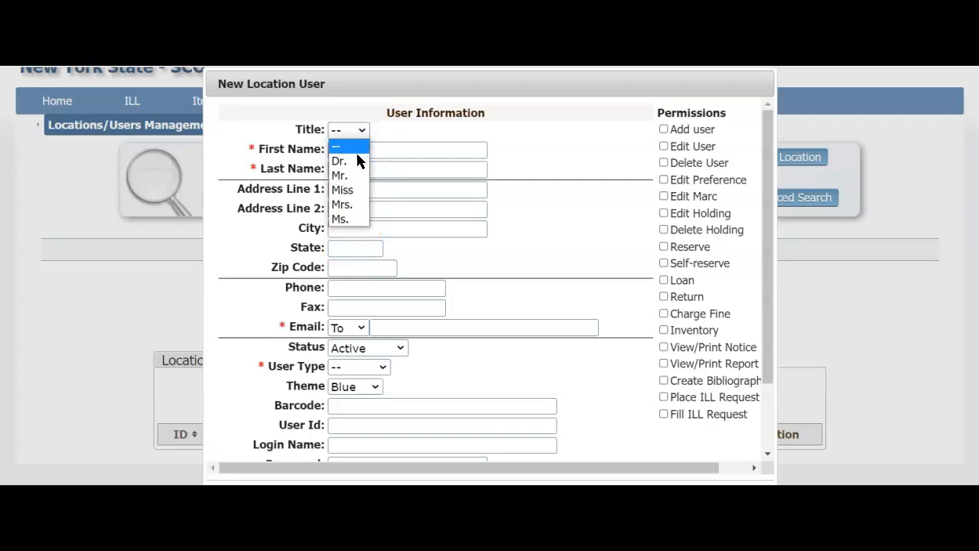
click(343, 220)
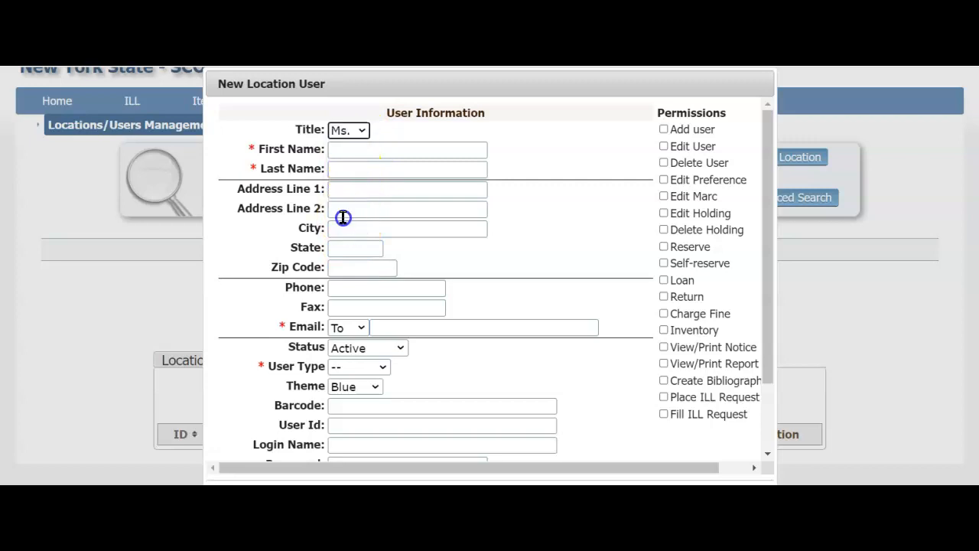
click(347, 151)
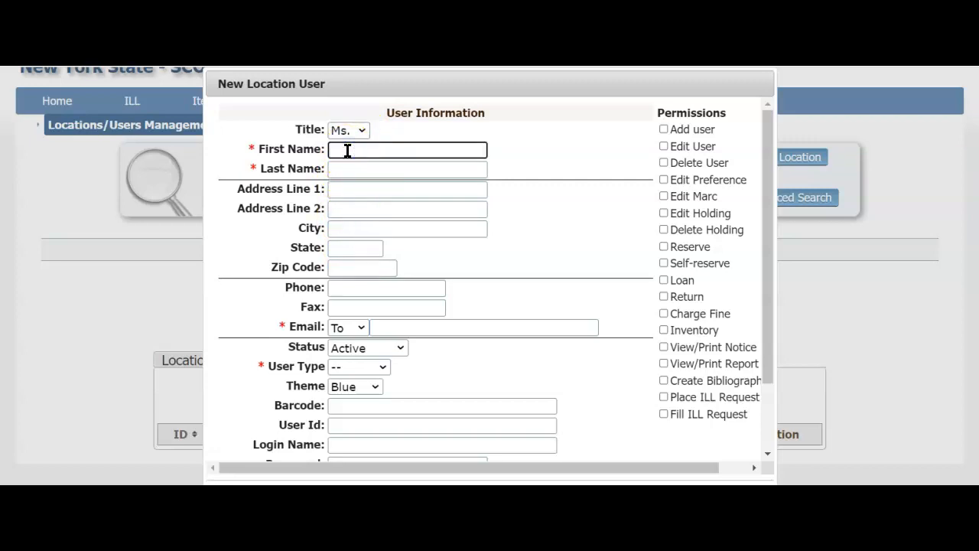
click(349, 173)
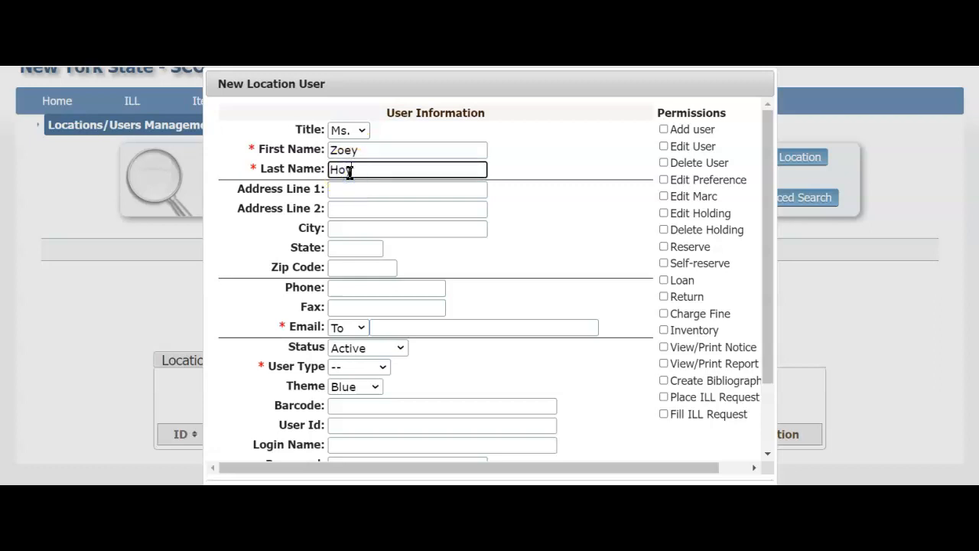
click(239, 189)
drag(239, 190, 329, 190)
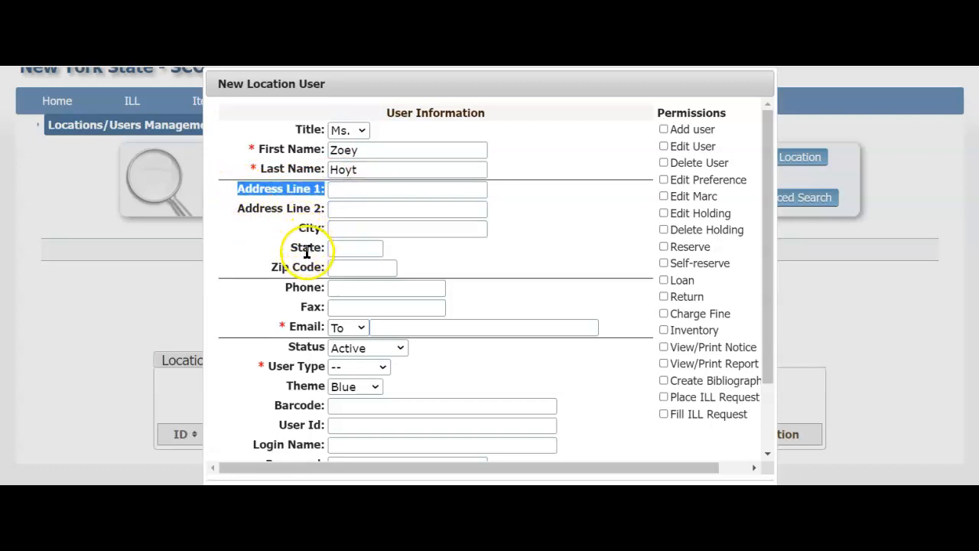
Step: Fill in the user's phone number and e-mail address
click(340, 286)
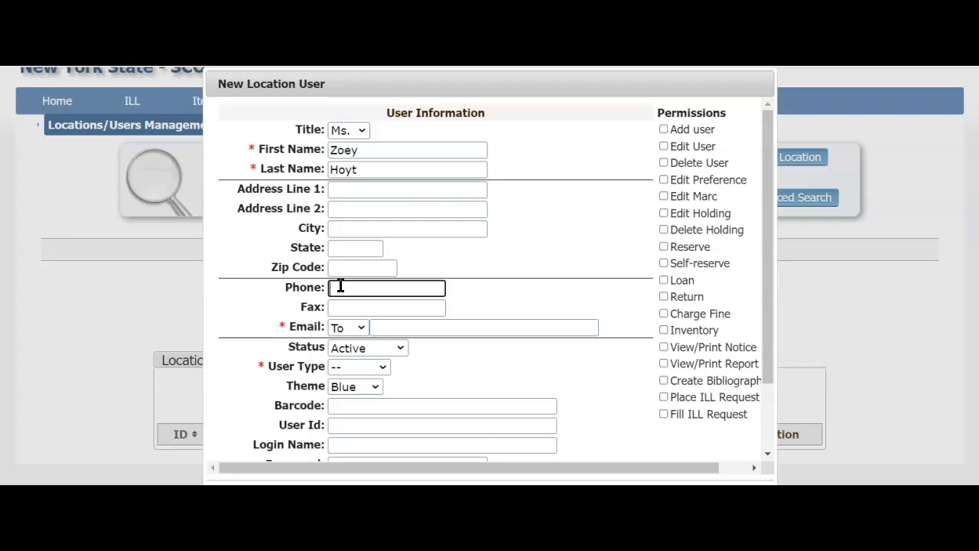
text(000-000-0000)
click(303, 309)
drag(303, 309, 329, 309)
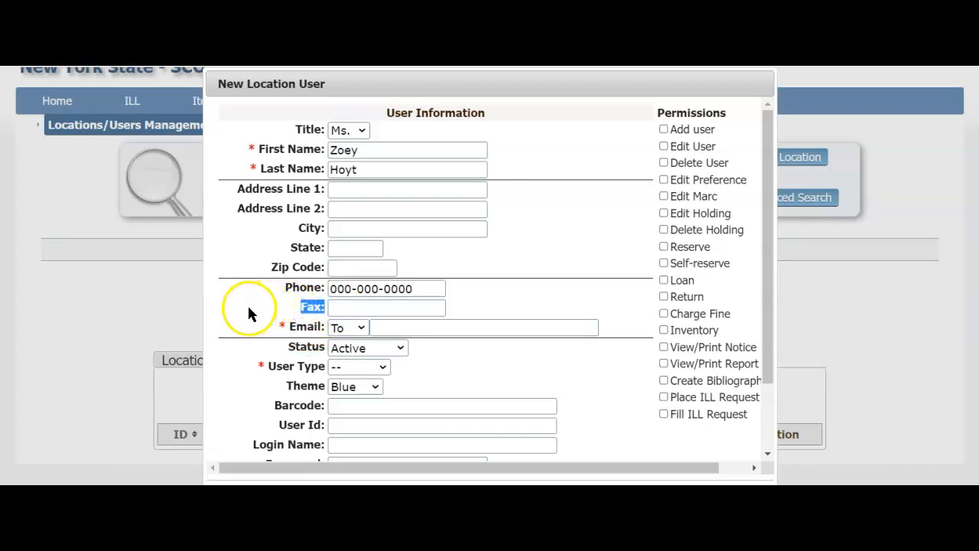
drag(291, 326, 258, 321)
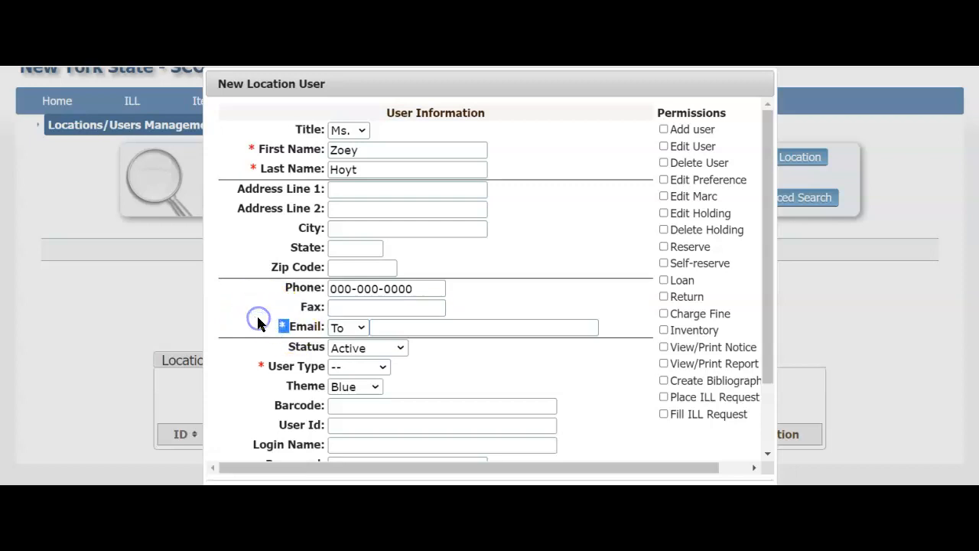
click(389, 325)
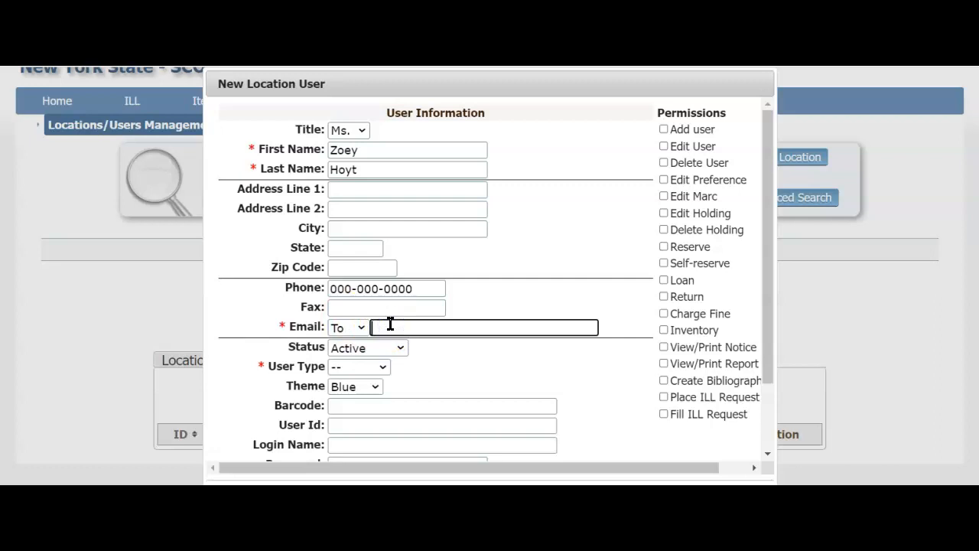
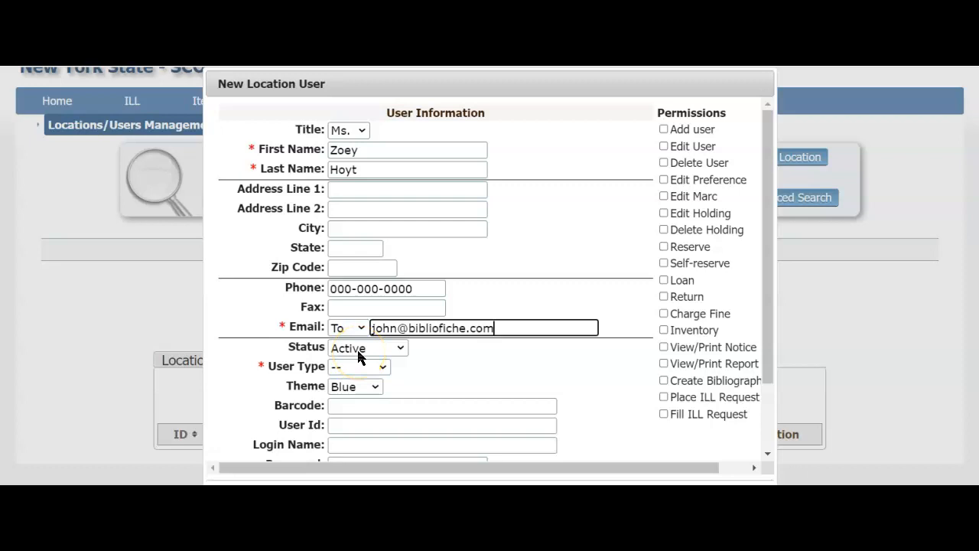
Step: Keep status Active and, after comparing Staff and Admin permissions, set the user type to ILL
click(403, 347)
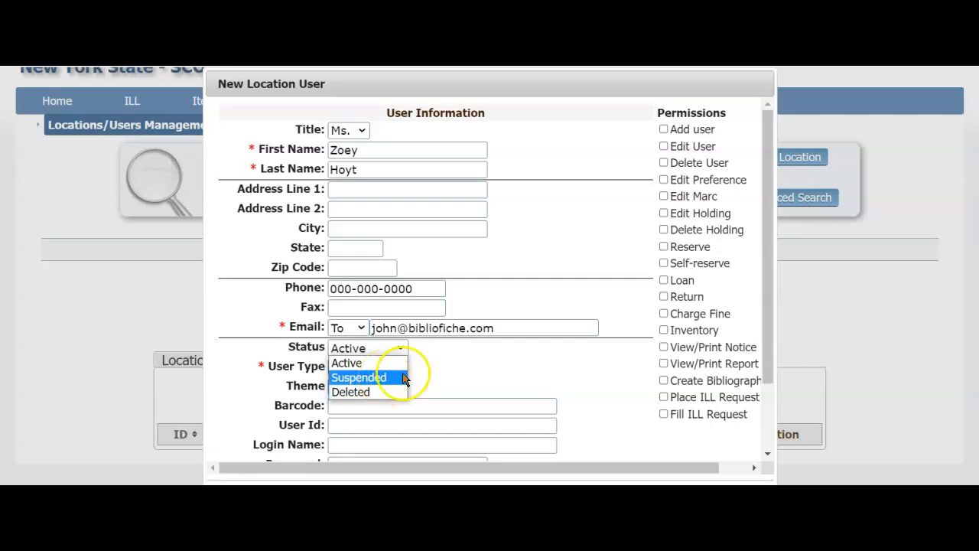
click(442, 370)
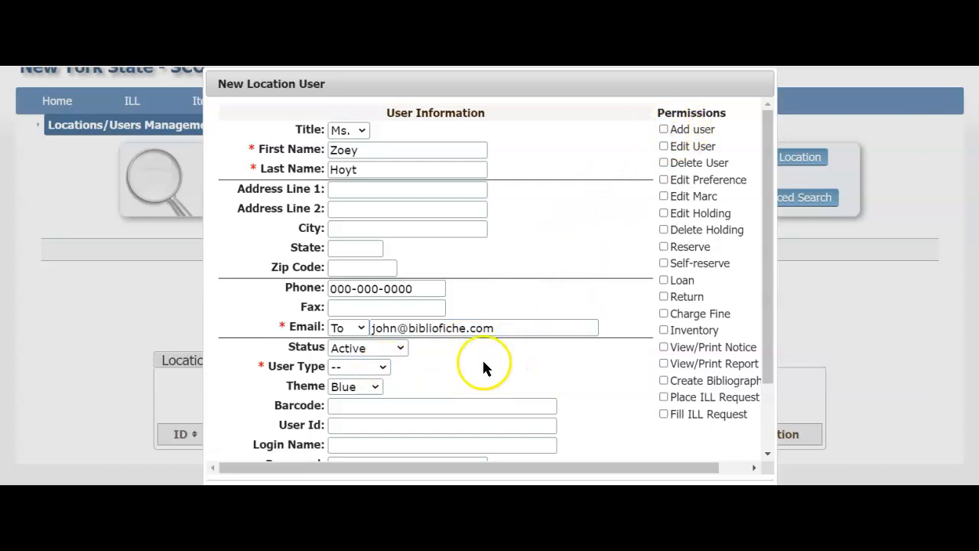
click(384, 367)
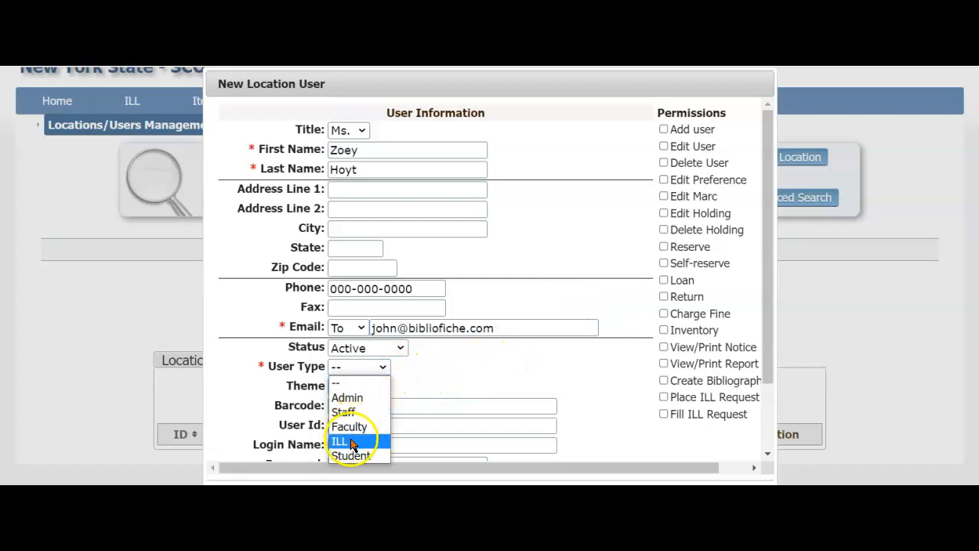
click(350, 440)
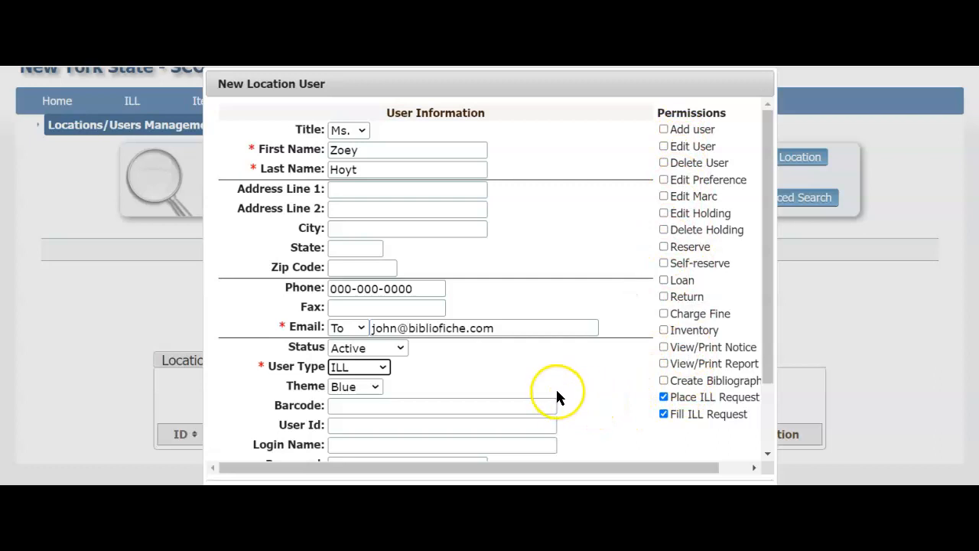
click(382, 368)
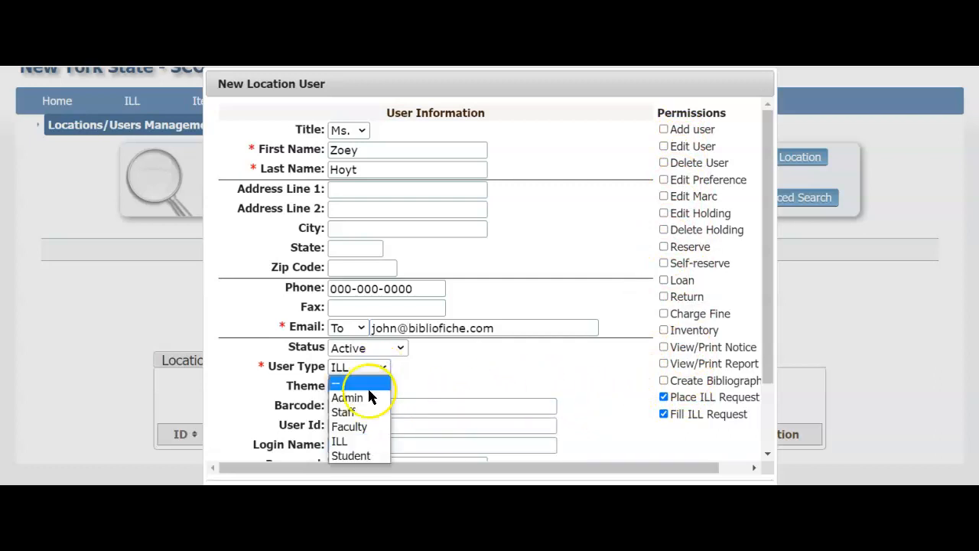
click(362, 414)
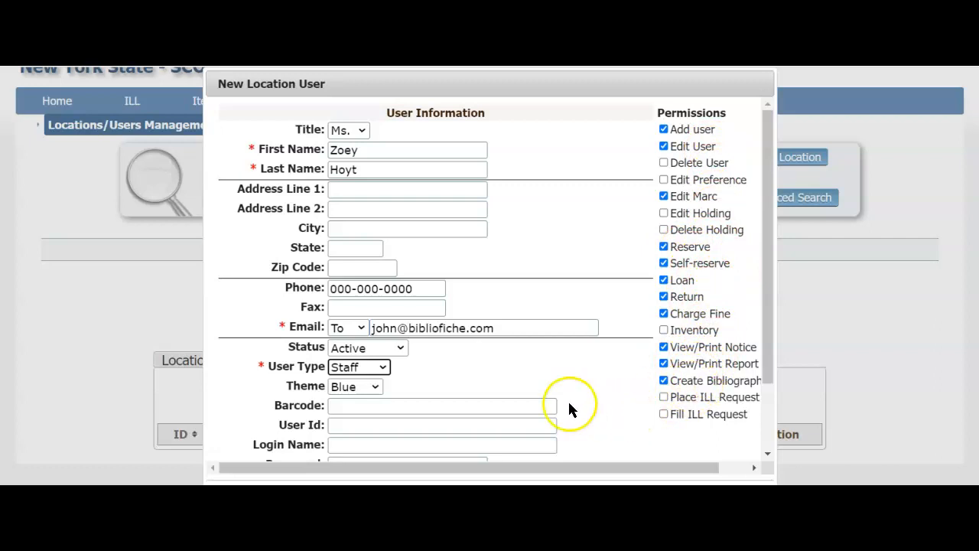
click(382, 367)
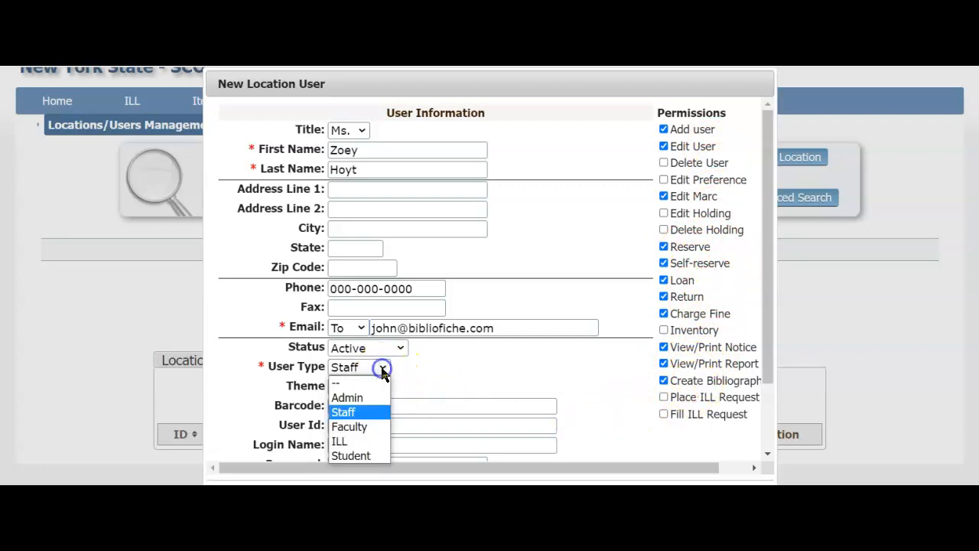
click(365, 398)
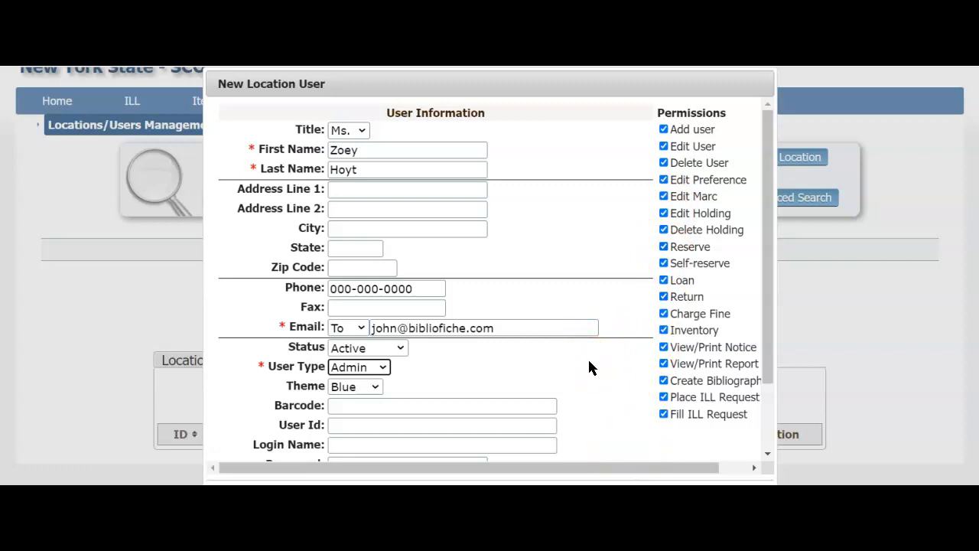
click(383, 368)
click(349, 440)
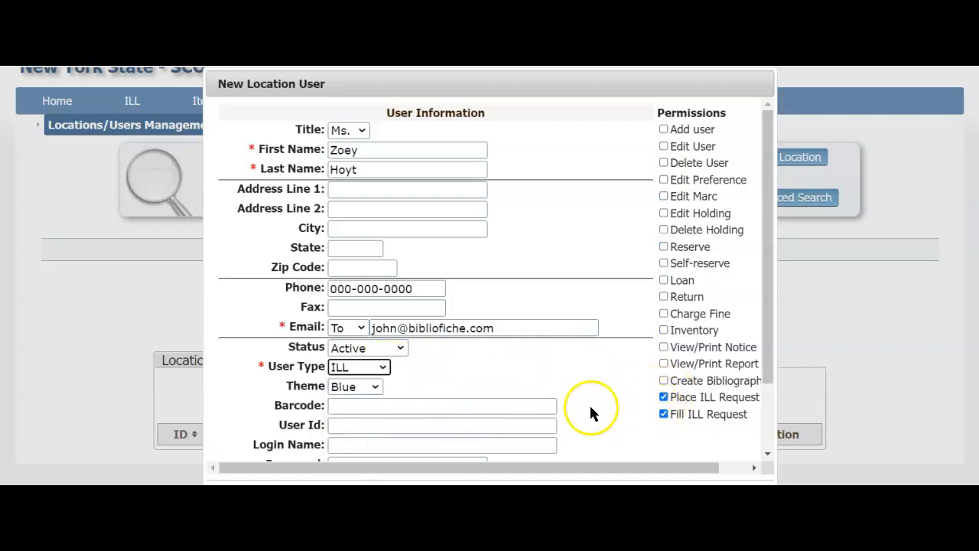
Step: Enter the new user's user id, login name and password
scroll(342, 426, down, 1)
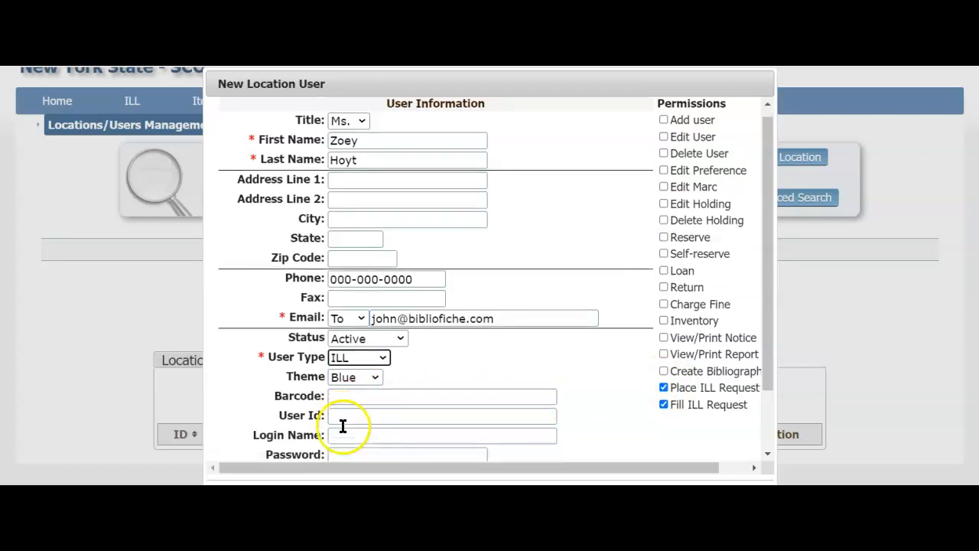
click(339, 375)
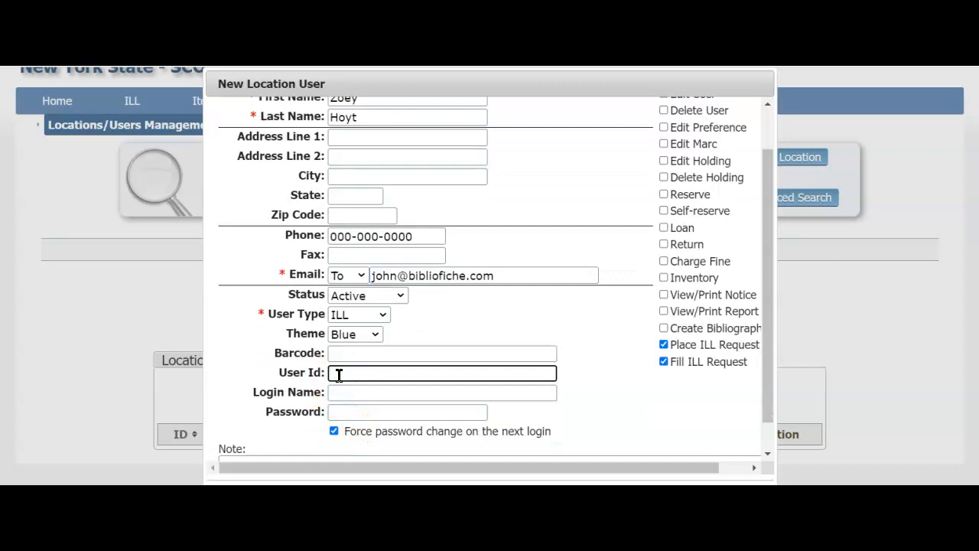
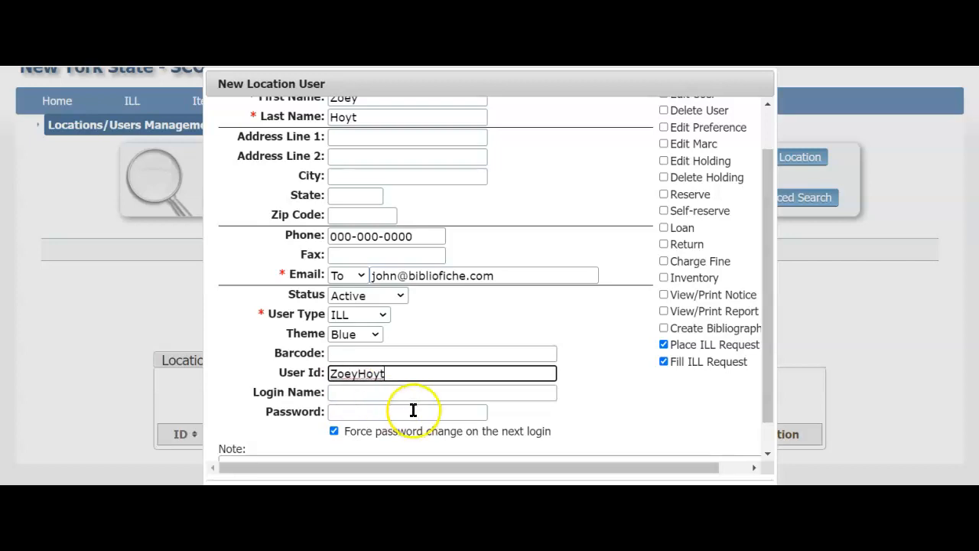
click(343, 392)
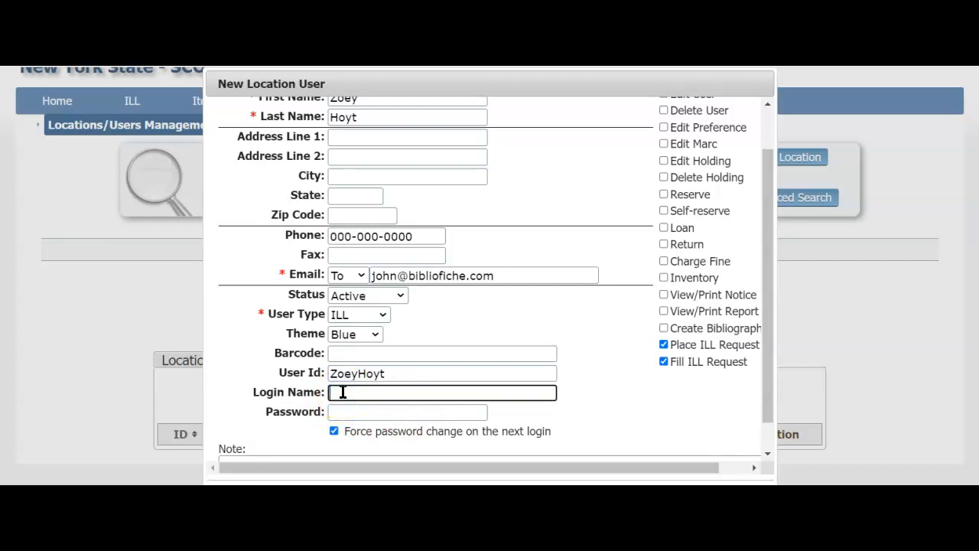
text(Zoe)
click(347, 417)
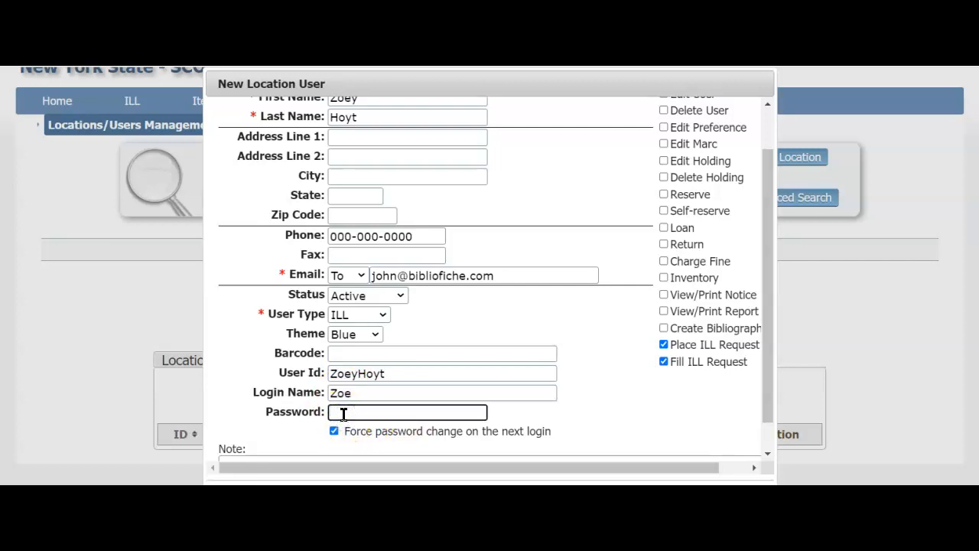
text(•••)
Step: Save the new ILL user to Auburn High's users list
scroll(344, 414, down, 1)
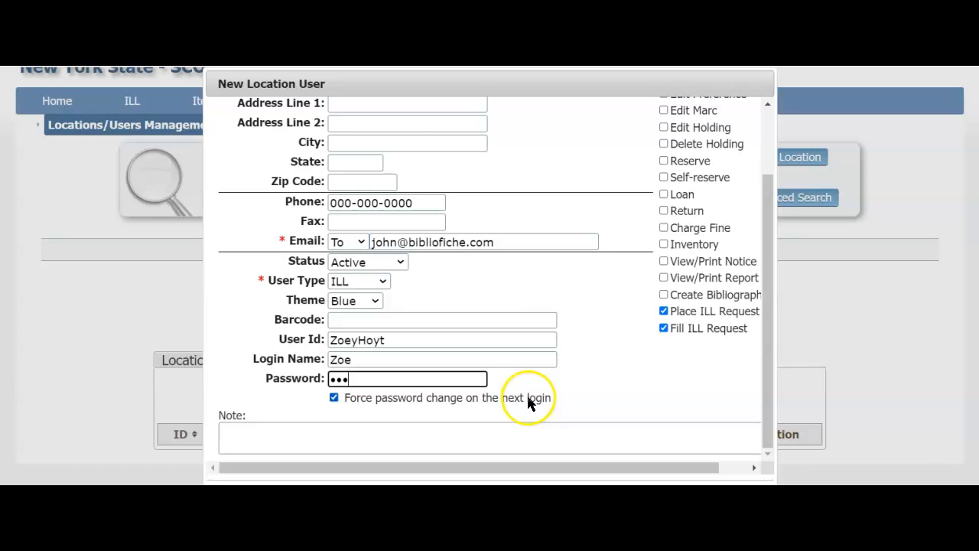
scroll(234, 440, down, 1)
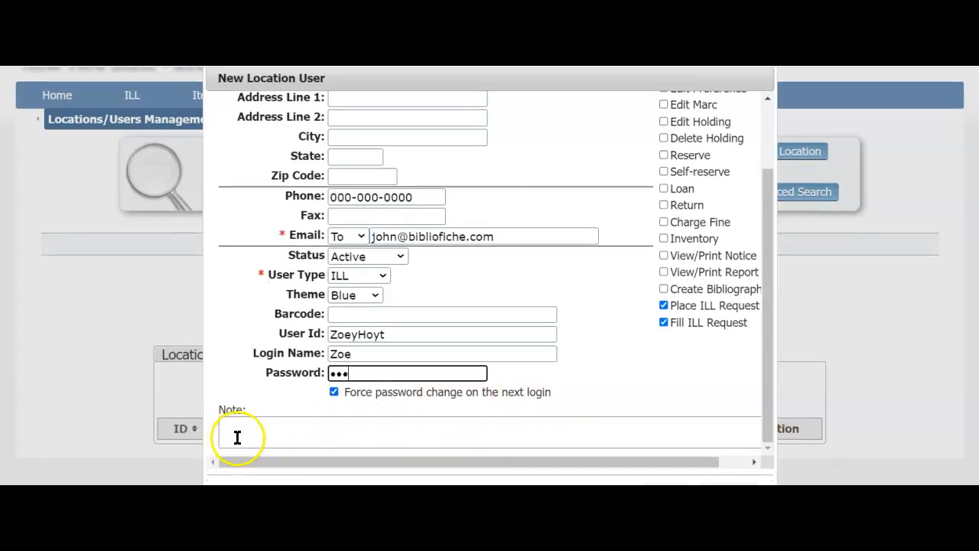
scroll(334, 479, down, 1)
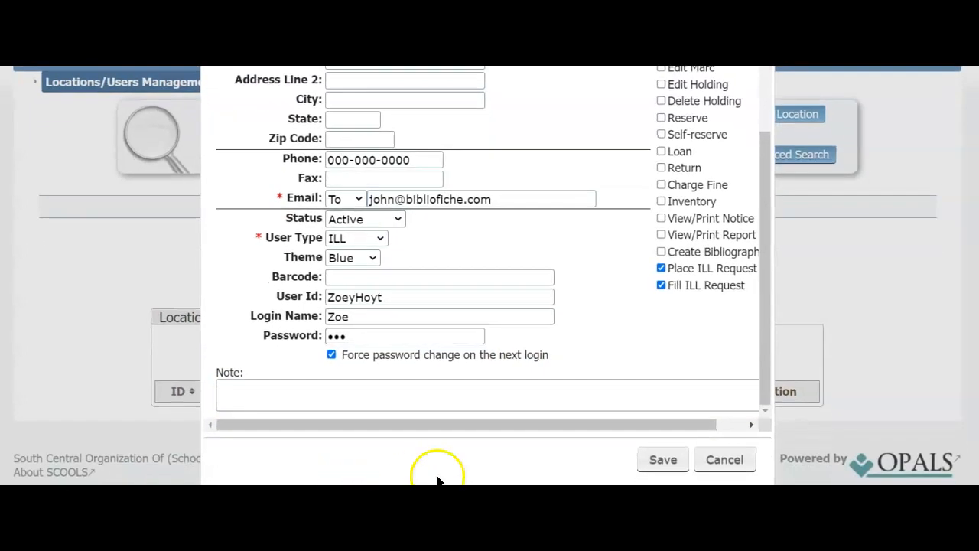
click(662, 464)
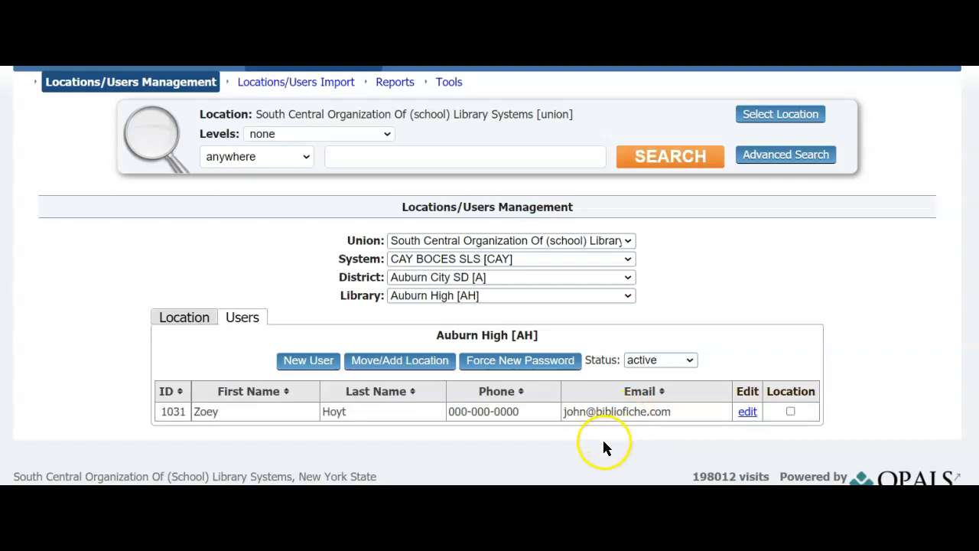
click(751, 412)
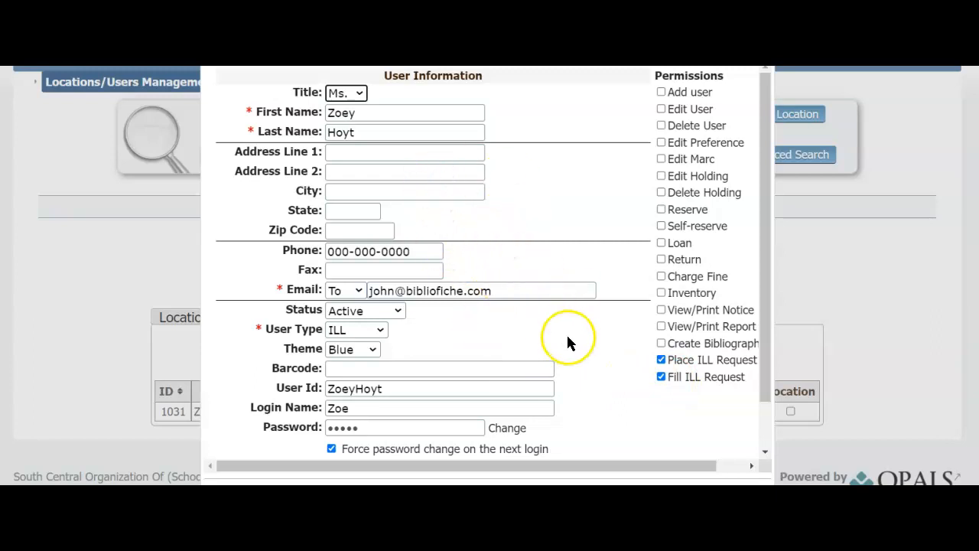
scroll(566, 360, down, 5)
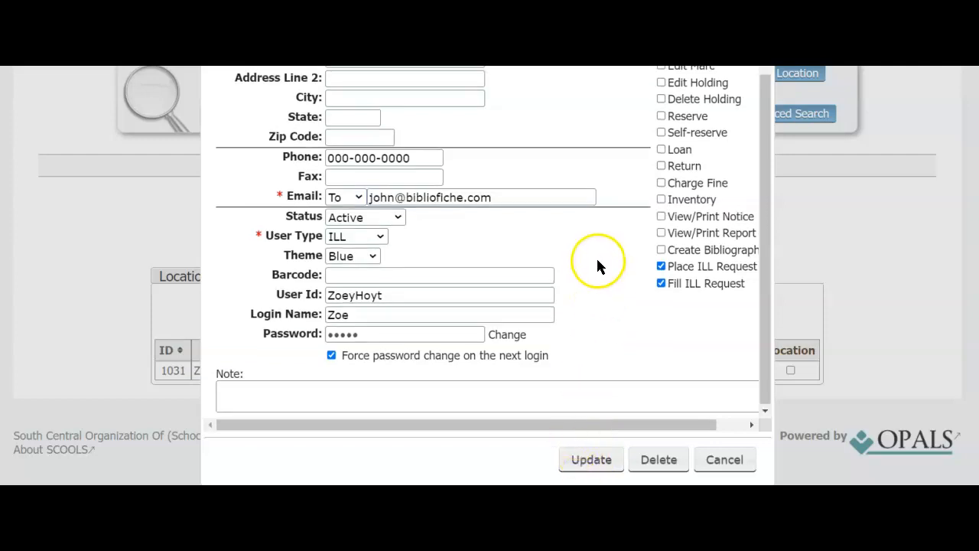
scroll(597, 260, up, 1)
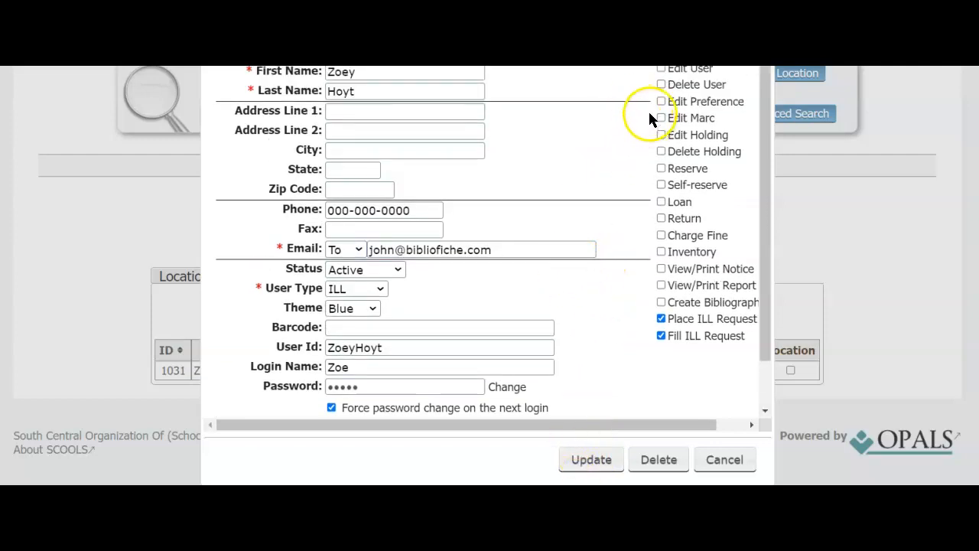
scroll(641, 81, up, 1)
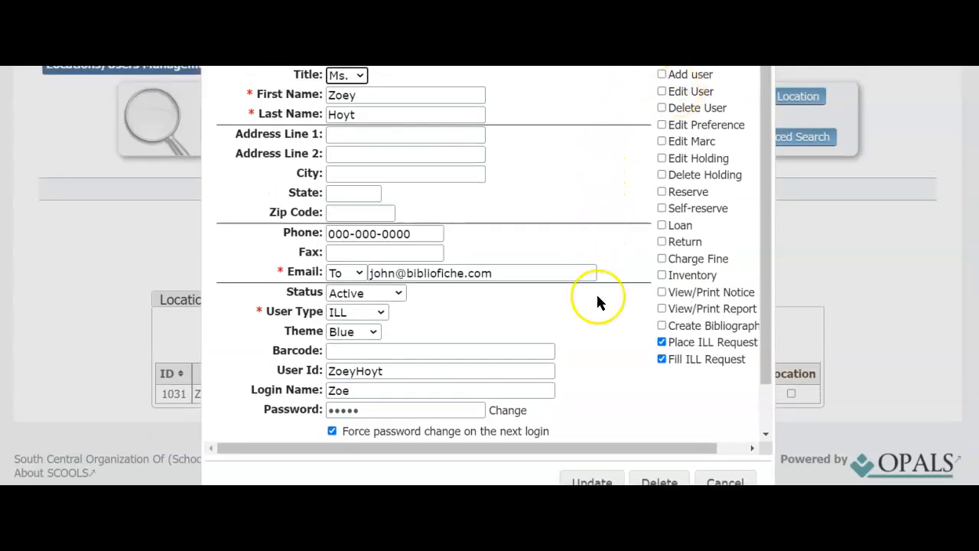
click(592, 481)
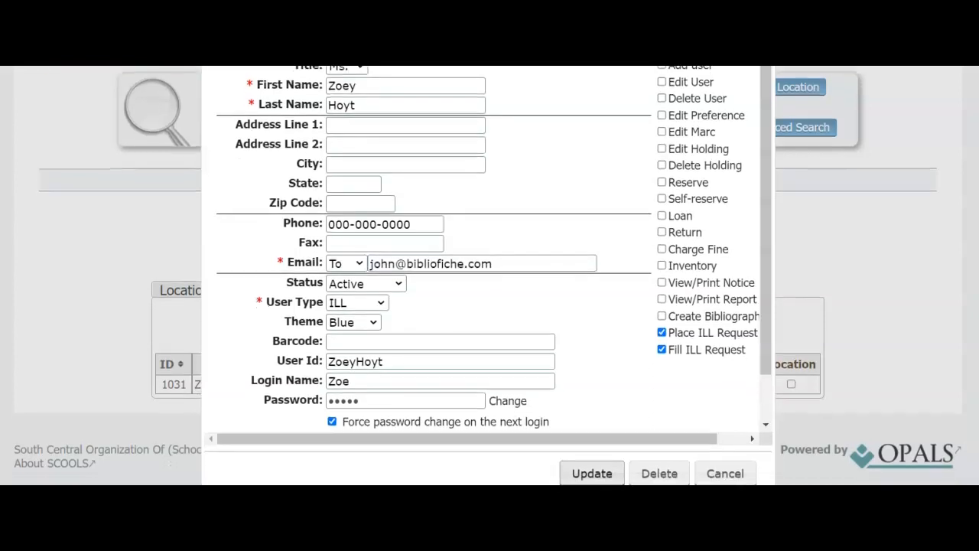
click(712, 471)
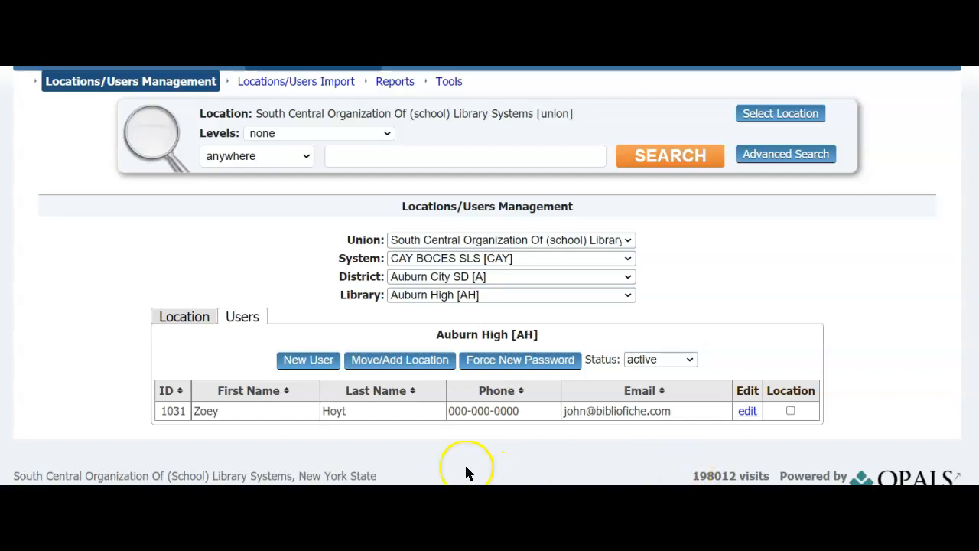
Step: Start another new user with title Mr. and the user's first and last name
click(309, 359)
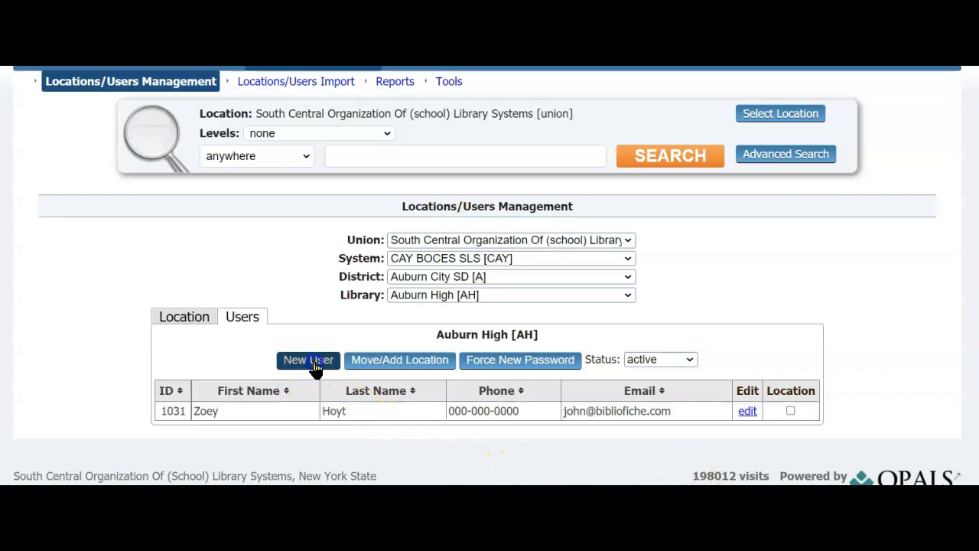
click(357, 105)
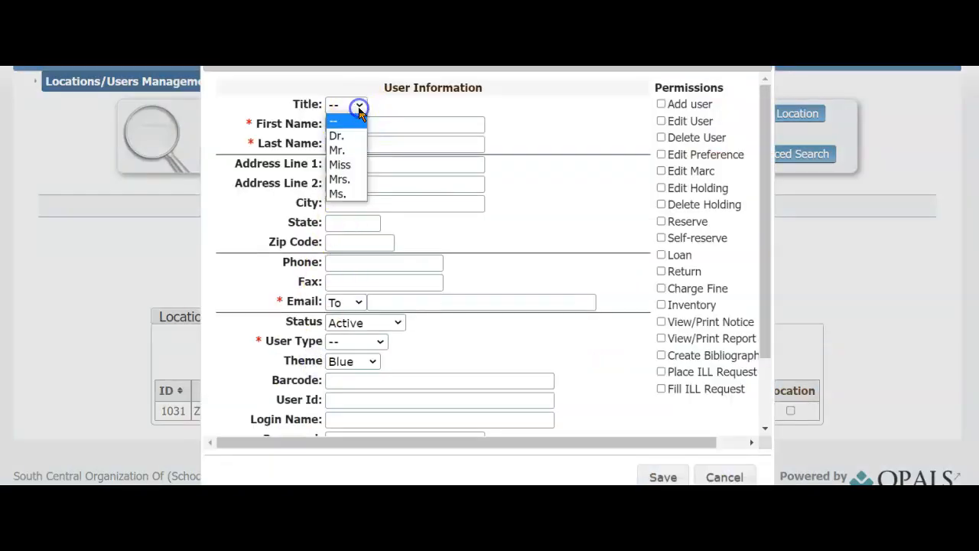
click(348, 150)
click(336, 125)
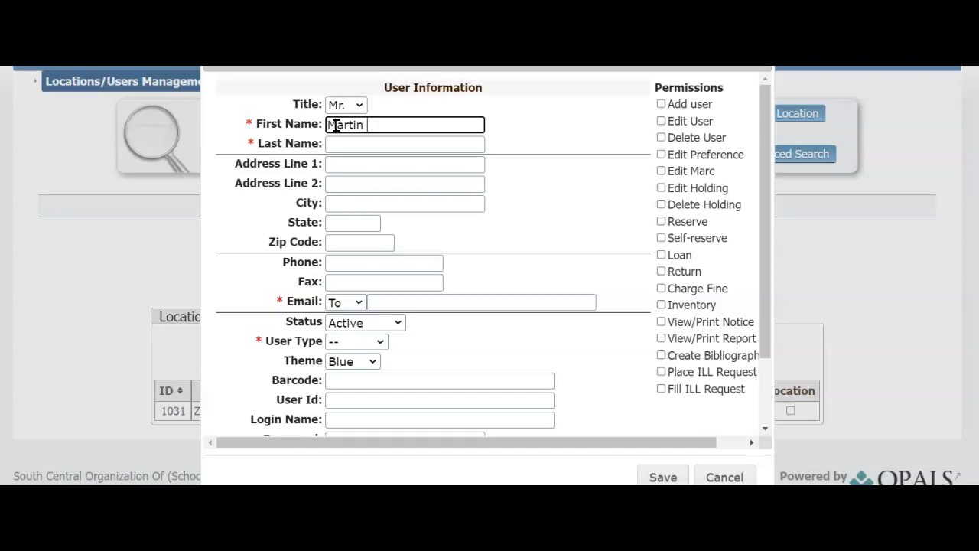
key(Tab)
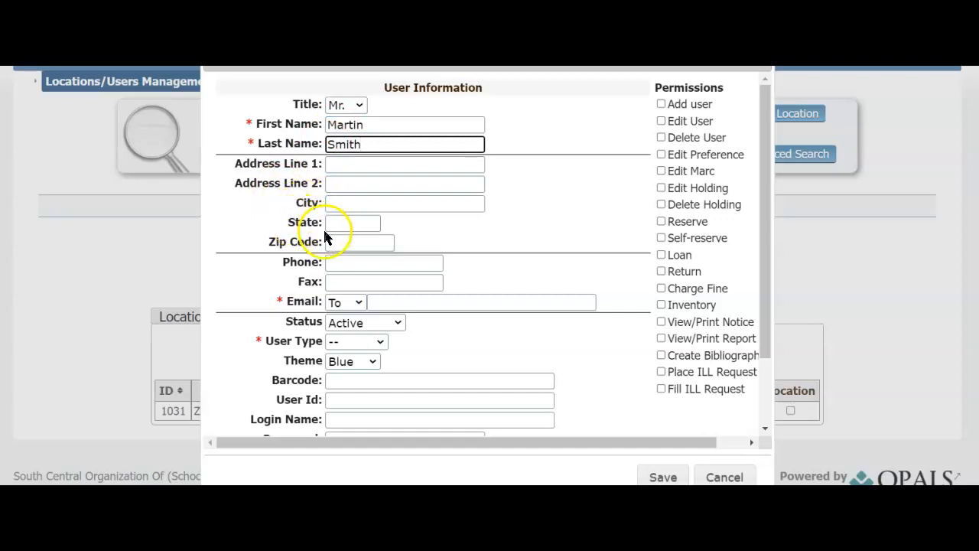
Step: Enter the user's phone number and e-mail address, correcting the e-mail typo
click(355, 262)
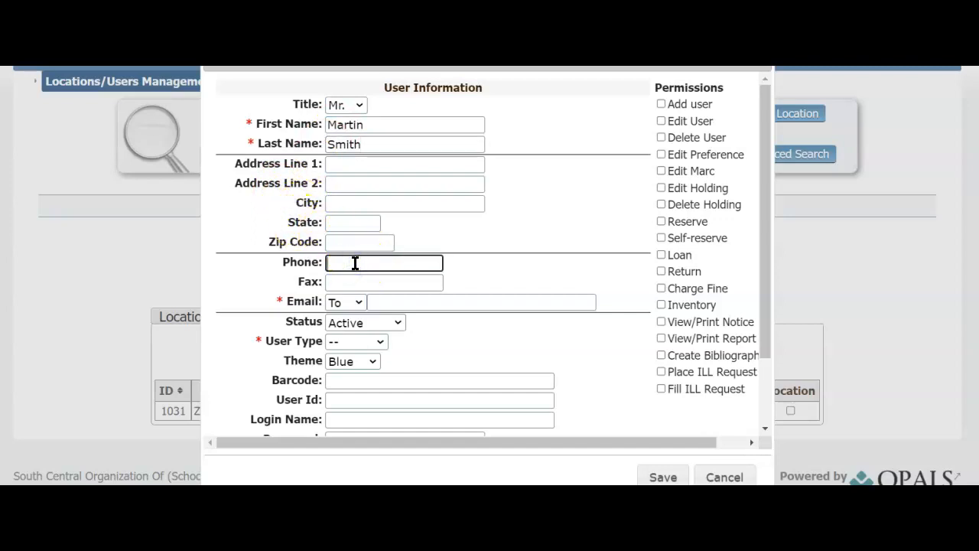
text(000-000-0000)
click(389, 303)
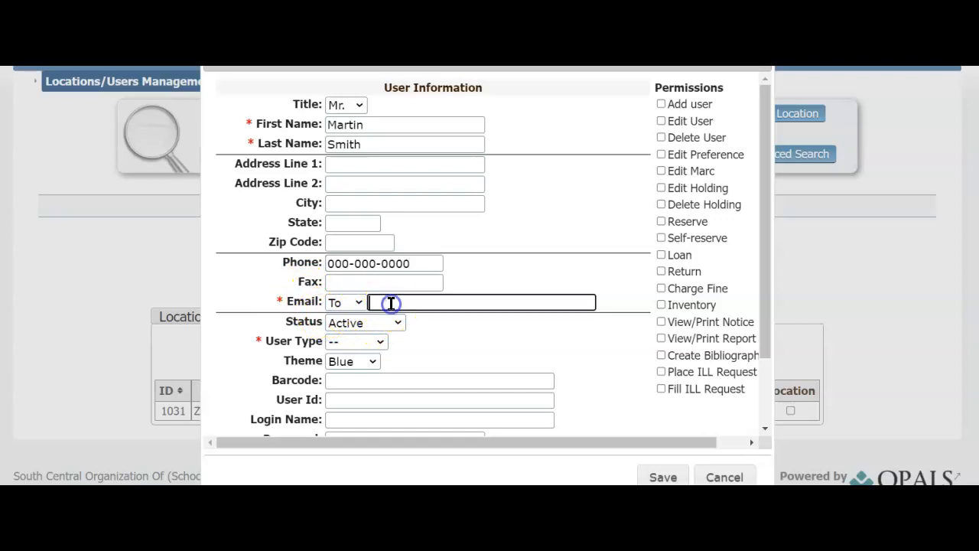
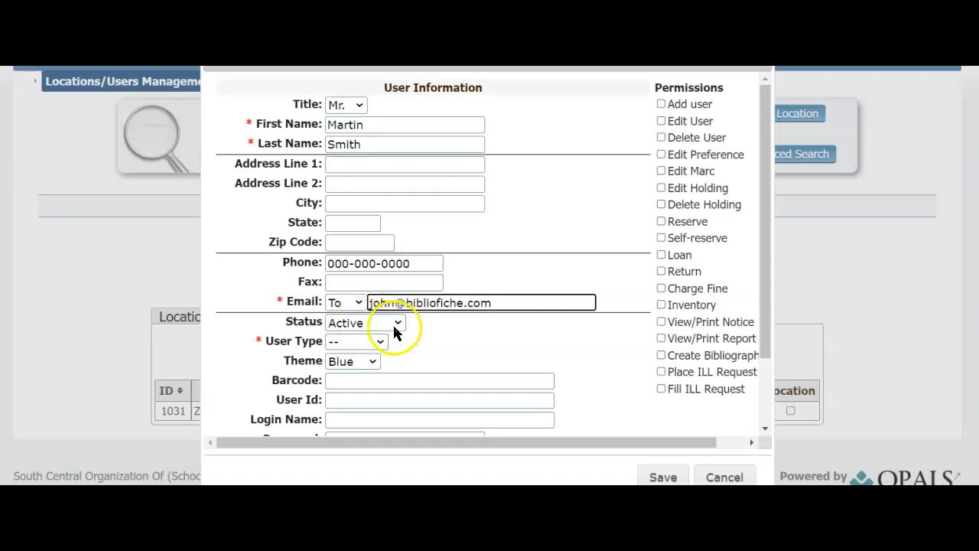
Step: Keep status Active and set the user type to ILL after briefly trying Admin
click(398, 325)
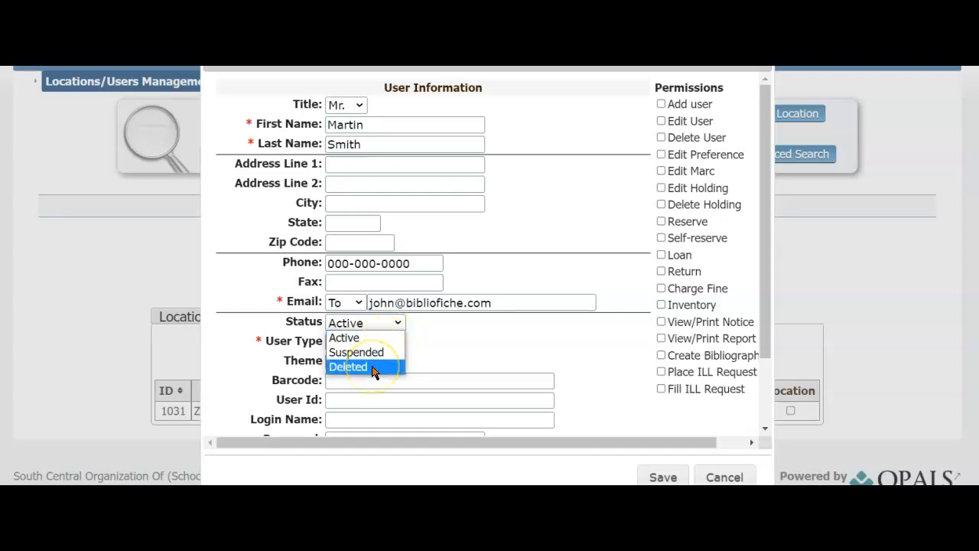
click(358, 338)
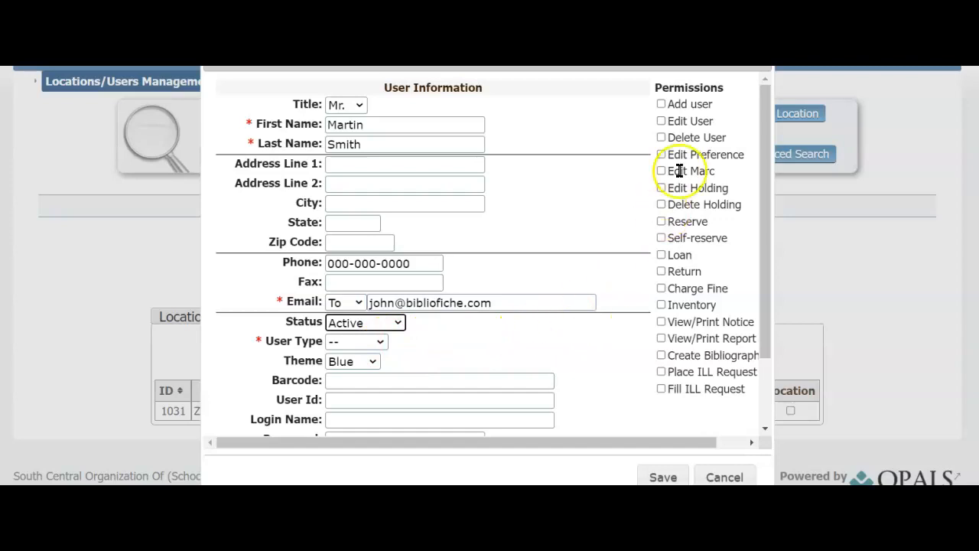
drag(663, 106, 692, 236)
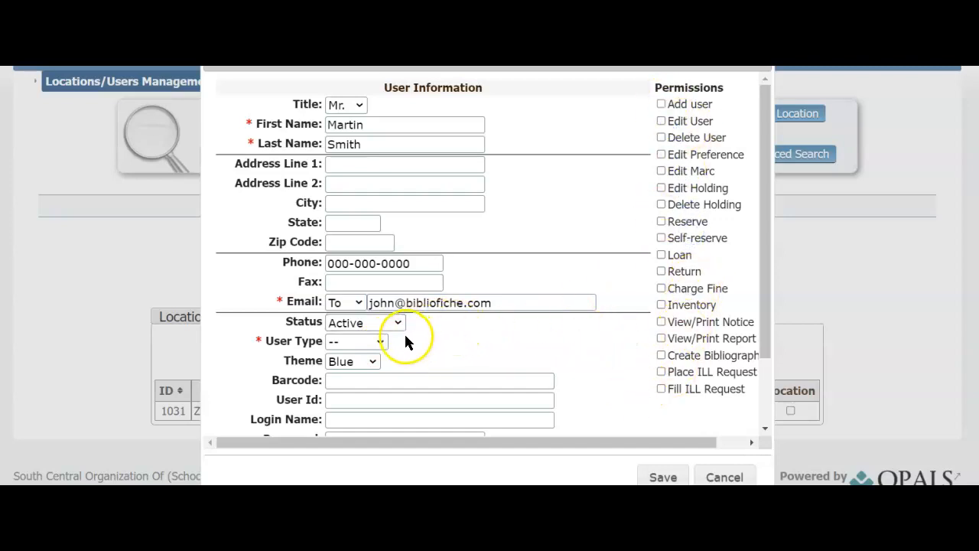
click(380, 342)
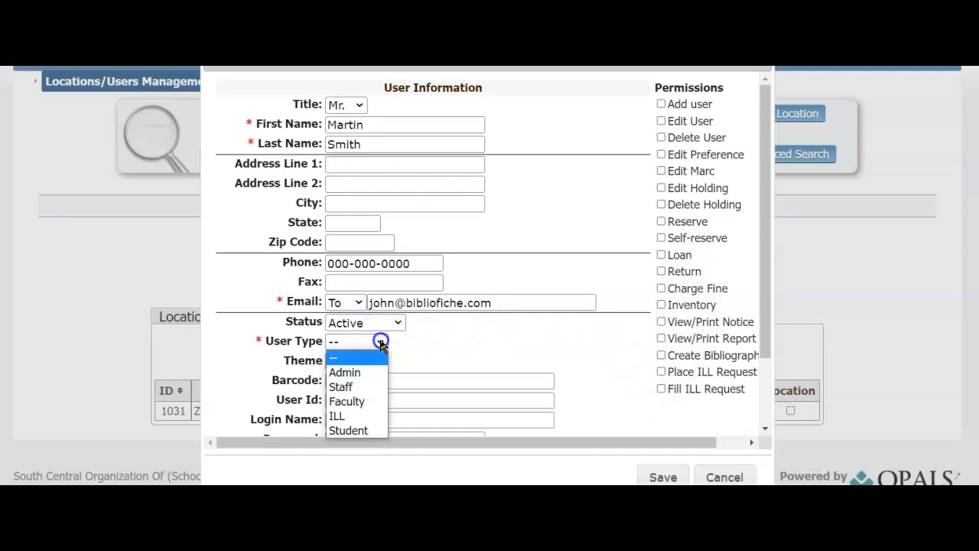
click(337, 416)
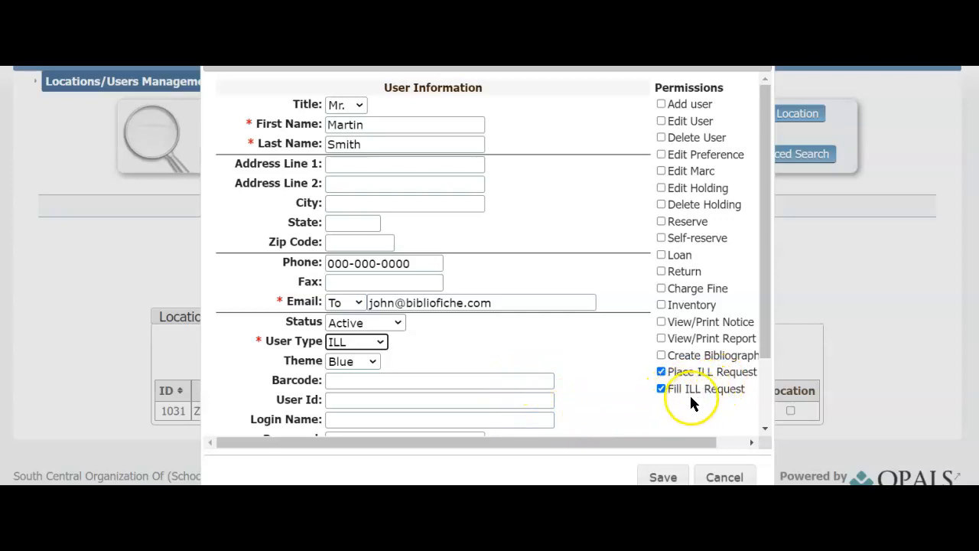
click(379, 342)
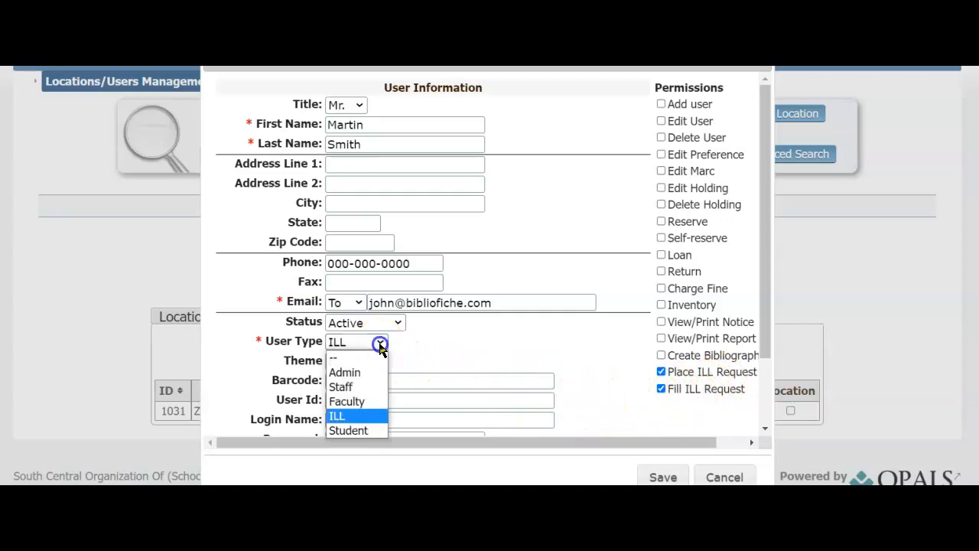
click(368, 374)
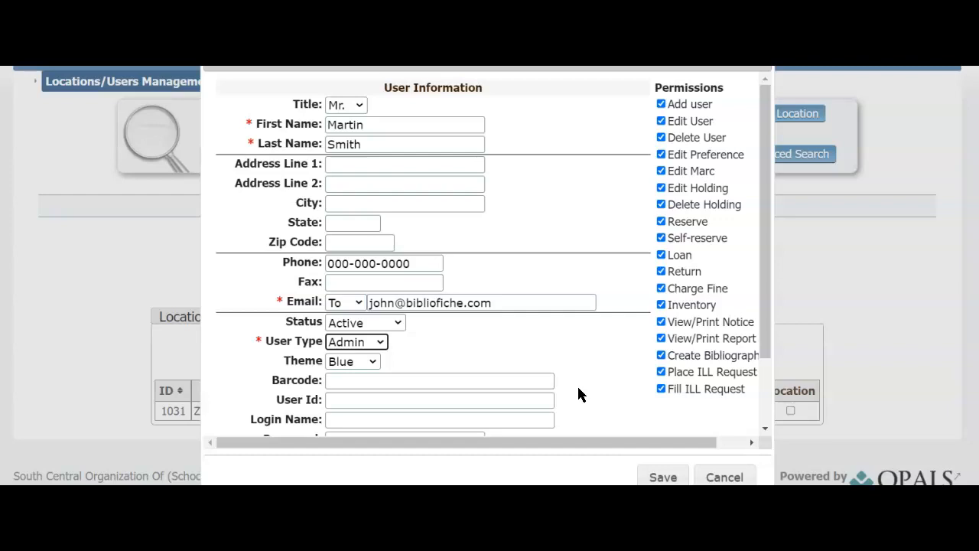
click(380, 343)
click(348, 413)
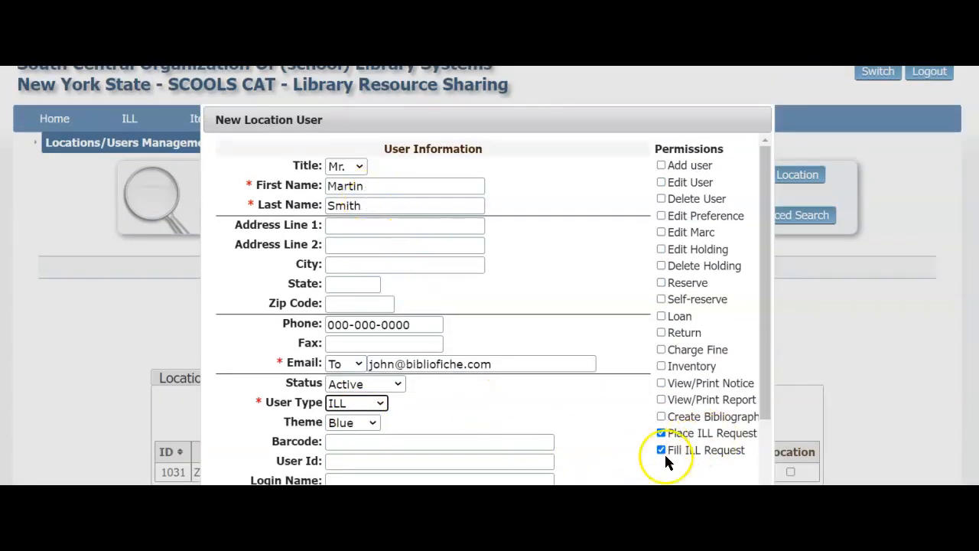
Step: Fill in the second user's user ID, login name and password, then save
scroll(586, 463, down, 2)
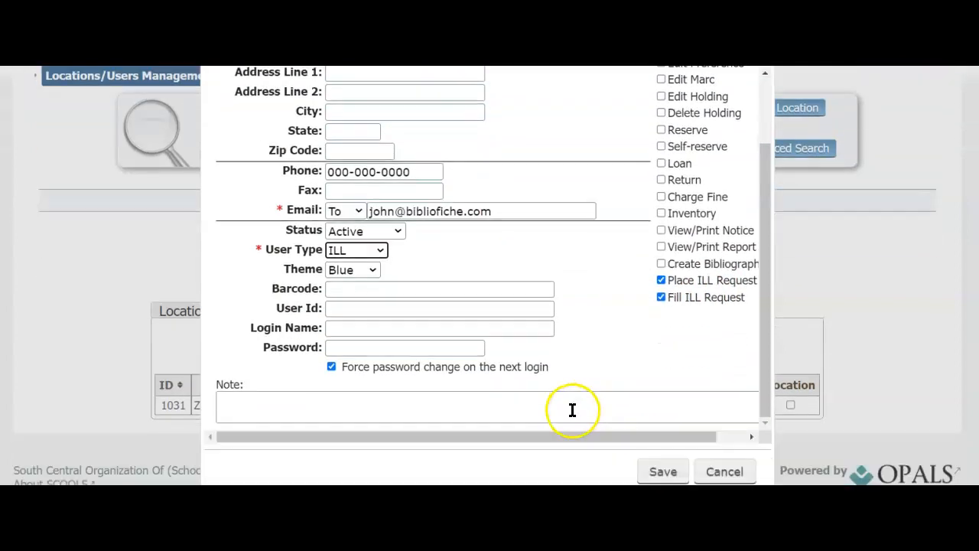
click(339, 306)
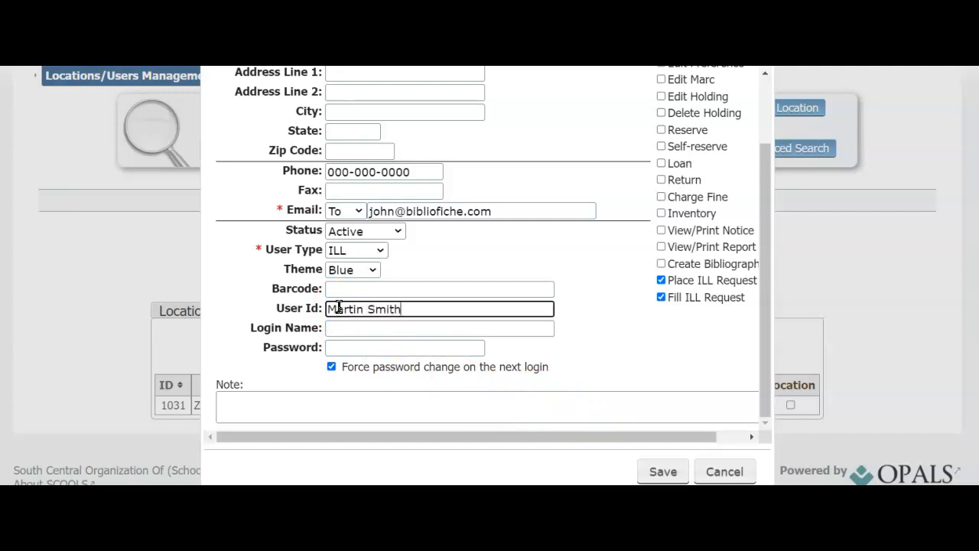
click(348, 328)
text(Martin)
click(347, 346)
text(******)
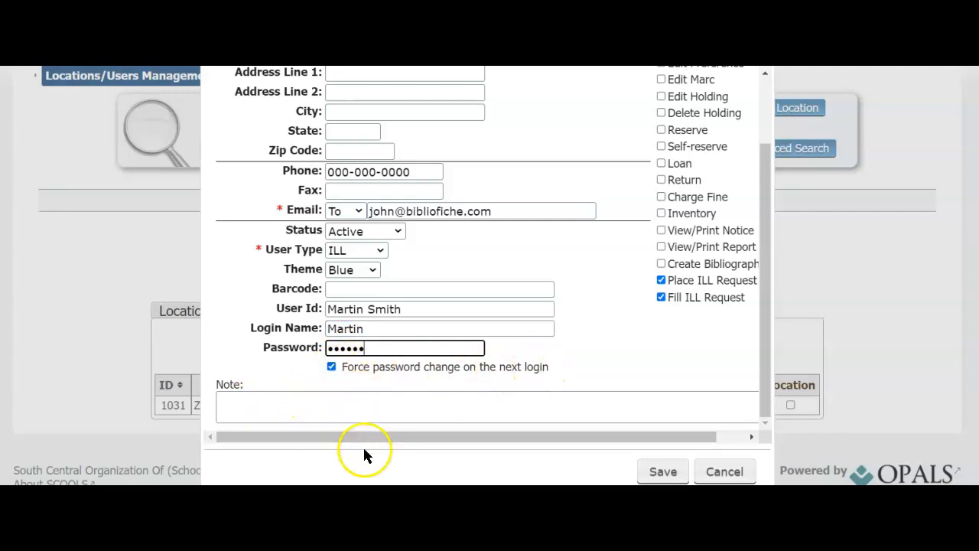
click(656, 473)
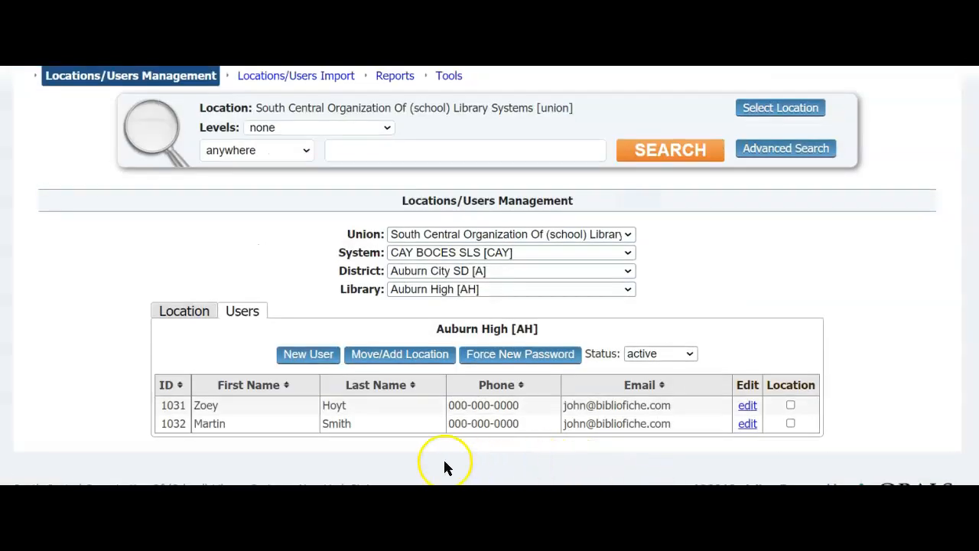
Step: Dismiss Chrome's password alert and decline saving the password
click(613, 214)
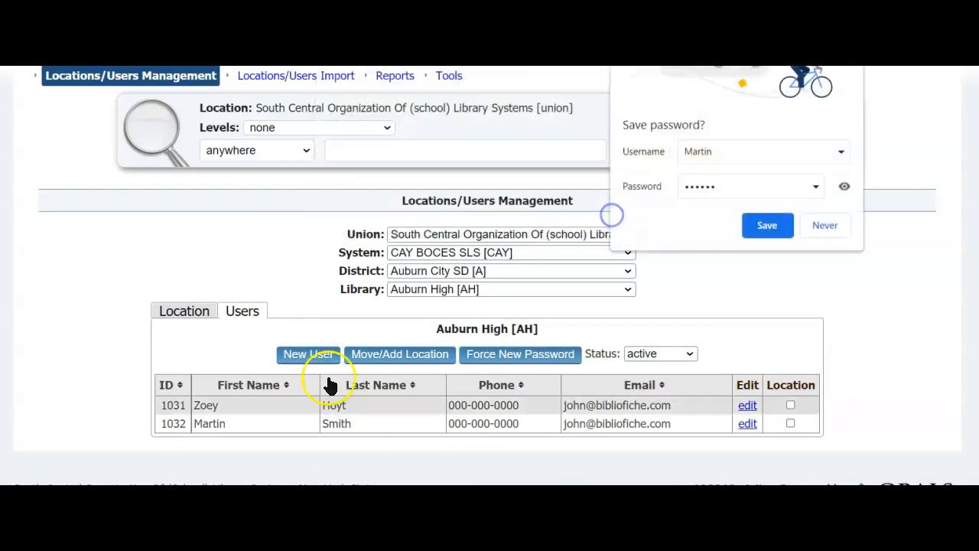
click(823, 225)
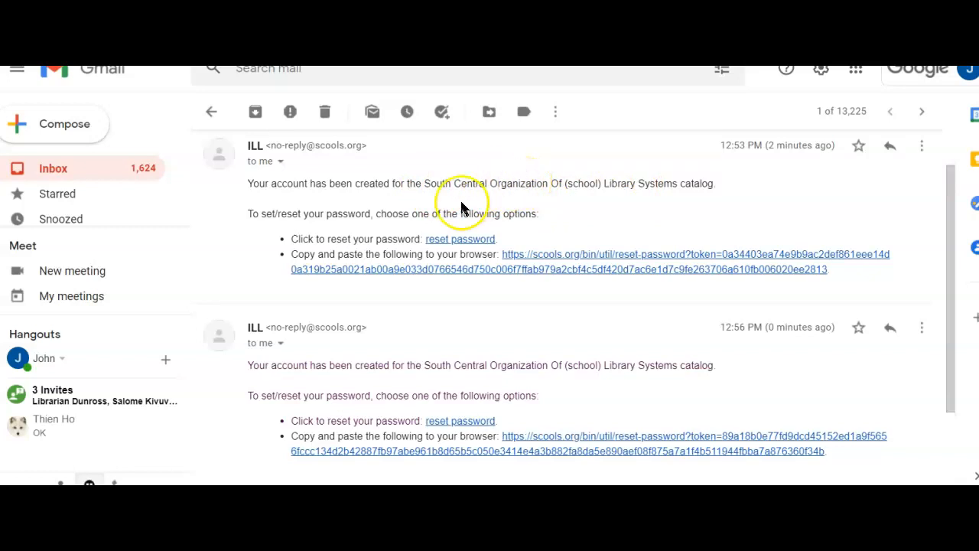
Step: Follow the e-mail's reset-password link to the SCOOLS Reset Password page
click(457, 242)
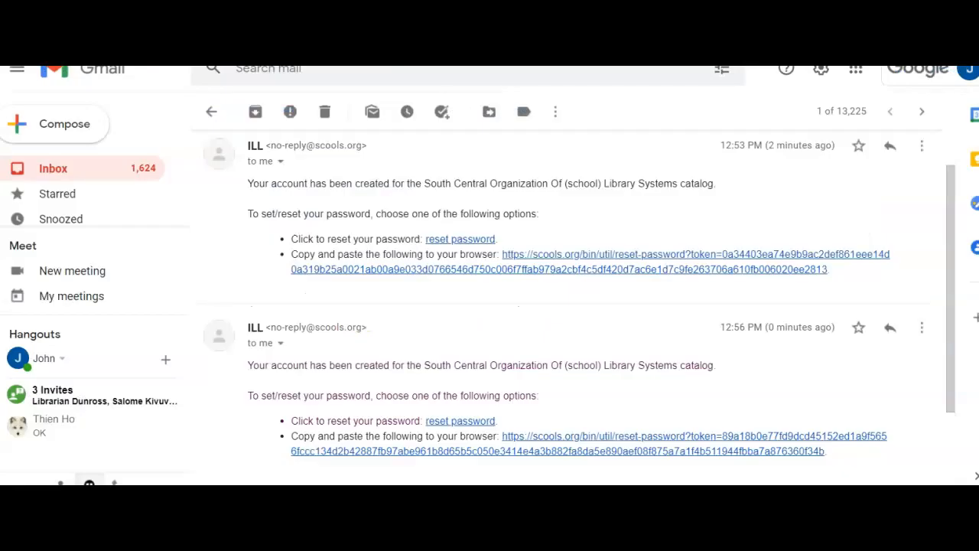
scroll(310, 241, down, 2)
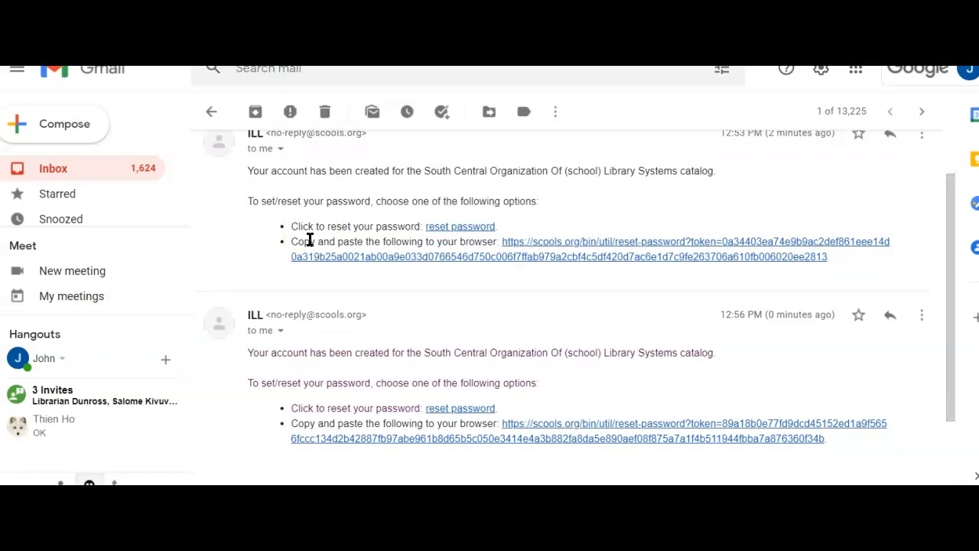
scroll(310, 244, up, 4)
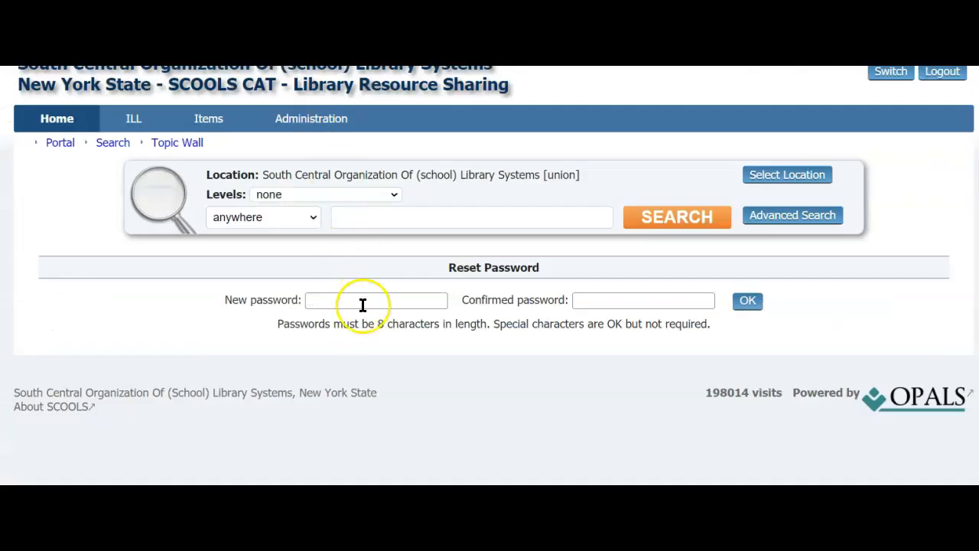
Step: Enter and confirm an 8-character new password and submit the reset
click(324, 301)
text(••••••••)
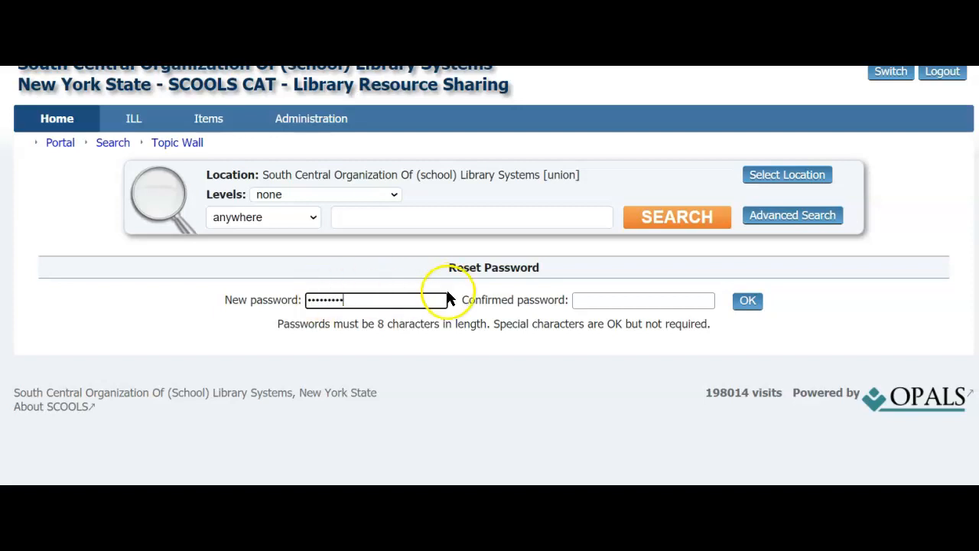
click(587, 298)
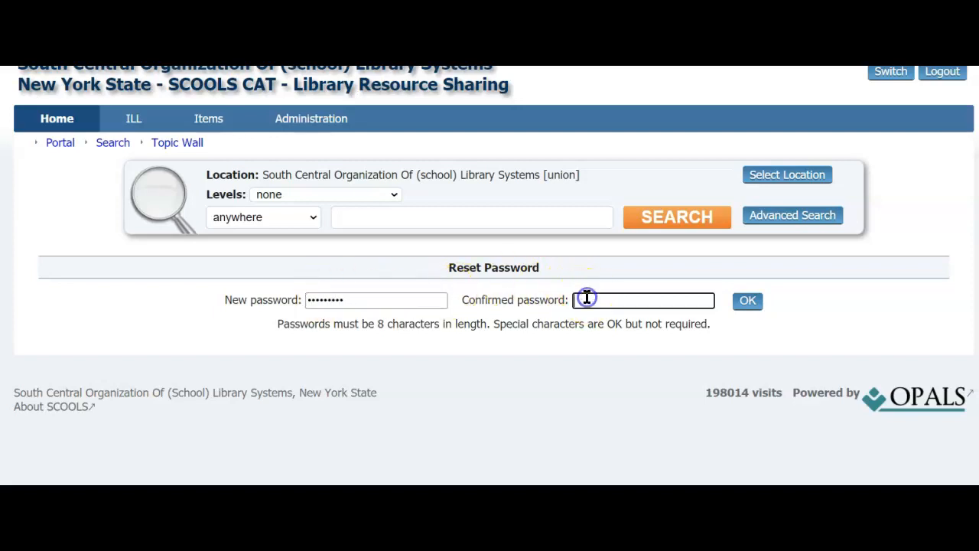
text(•••••••••)
click(749, 309)
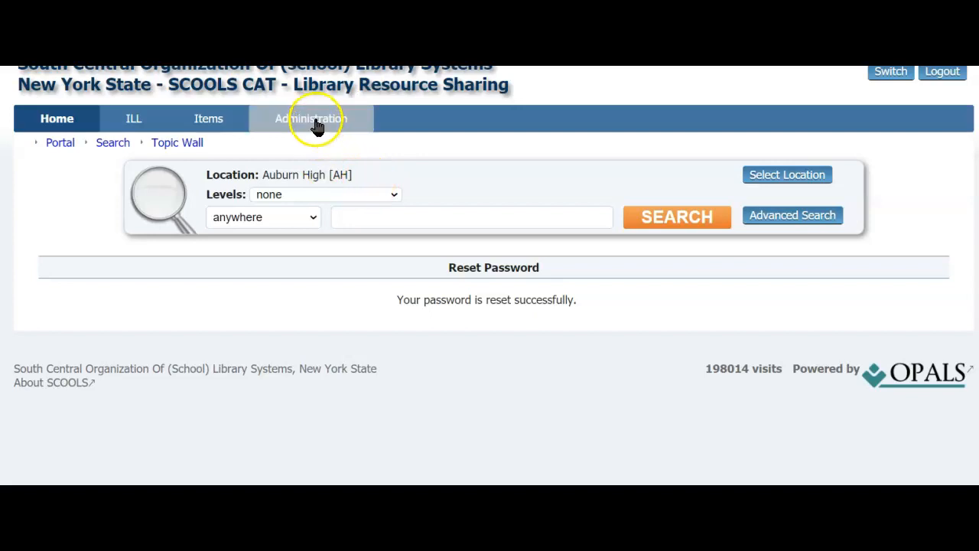
mouse_move(317, 126)
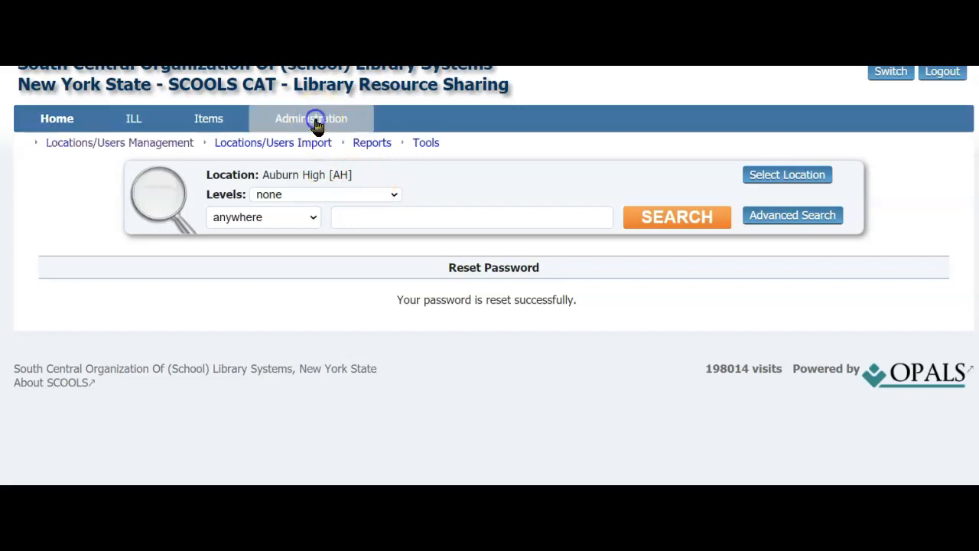
Step: Show Auburn High [AH]'s active users in Locations/Users Management
click(115, 147)
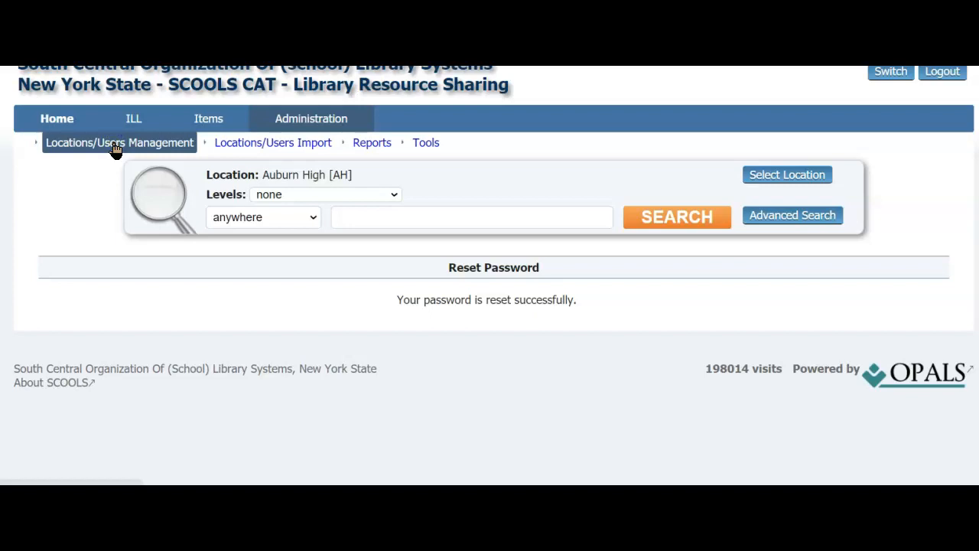
scroll(178, 268, down, 3)
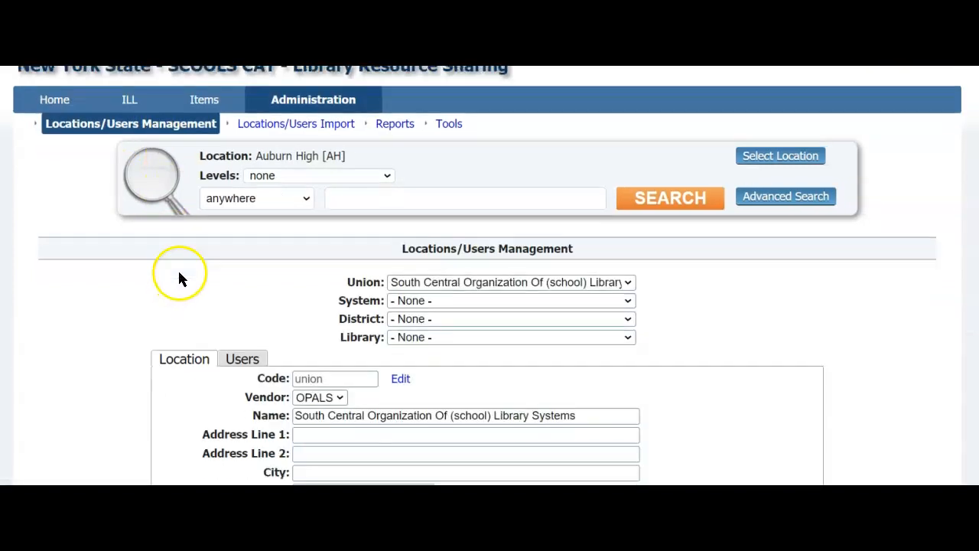
click(237, 274)
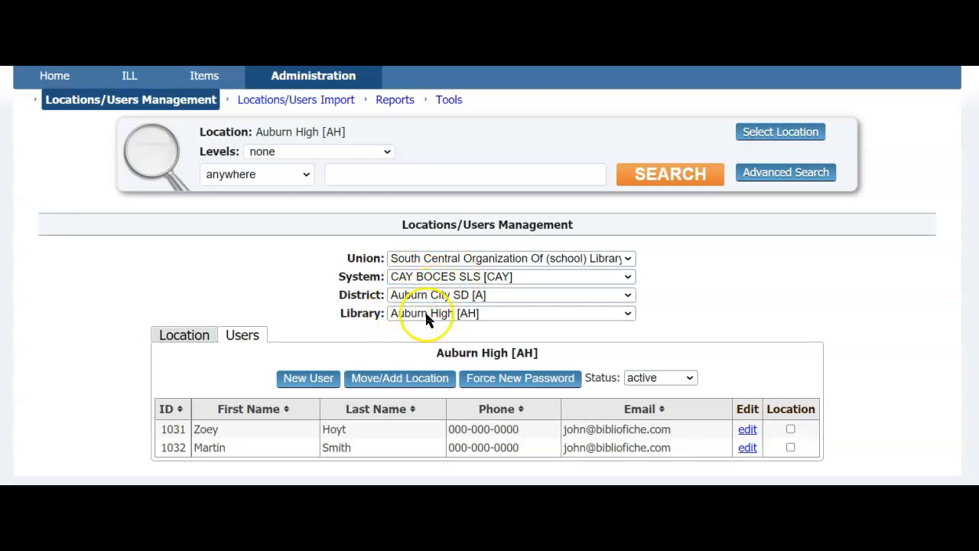
scroll(314, 367, down, 1)
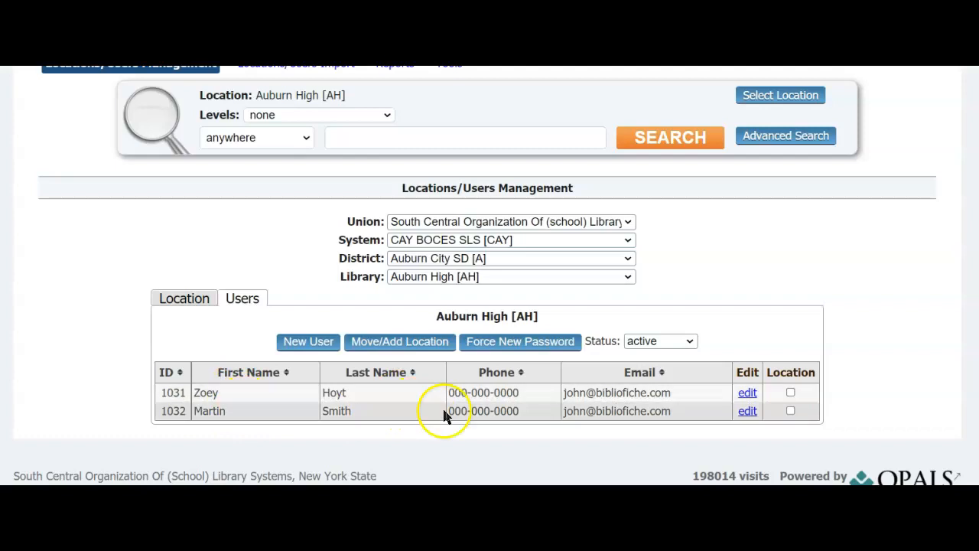
Step: Open the second user's record and reveal the fields for a new password
click(748, 413)
scroll(607, 335, down, 1)
scroll(606, 336, up, 1)
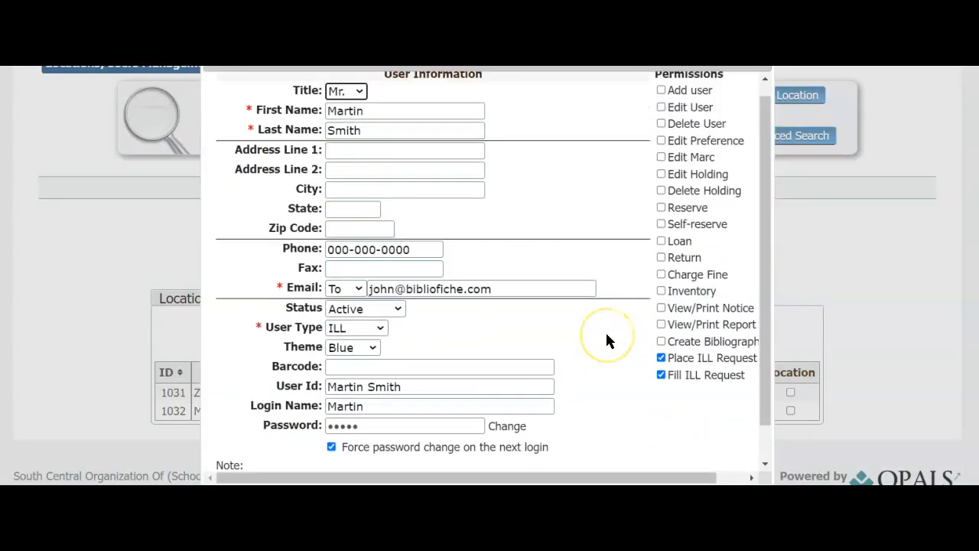
scroll(606, 335, down, 1)
scroll(607, 336, up, 1)
scroll(606, 335, down, 1)
scroll(606, 335, up, 1)
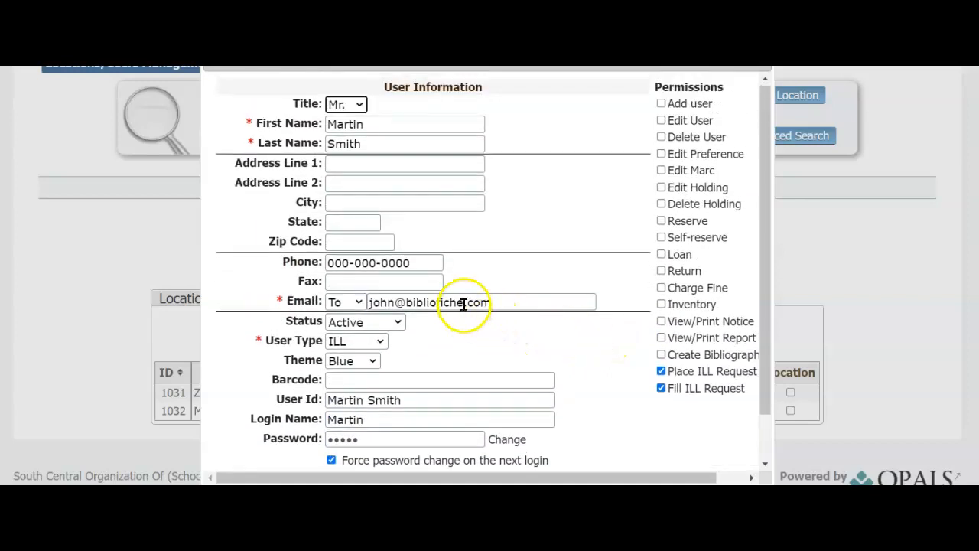
scroll(522, 301, down, 1)
scroll(522, 300, down, 2)
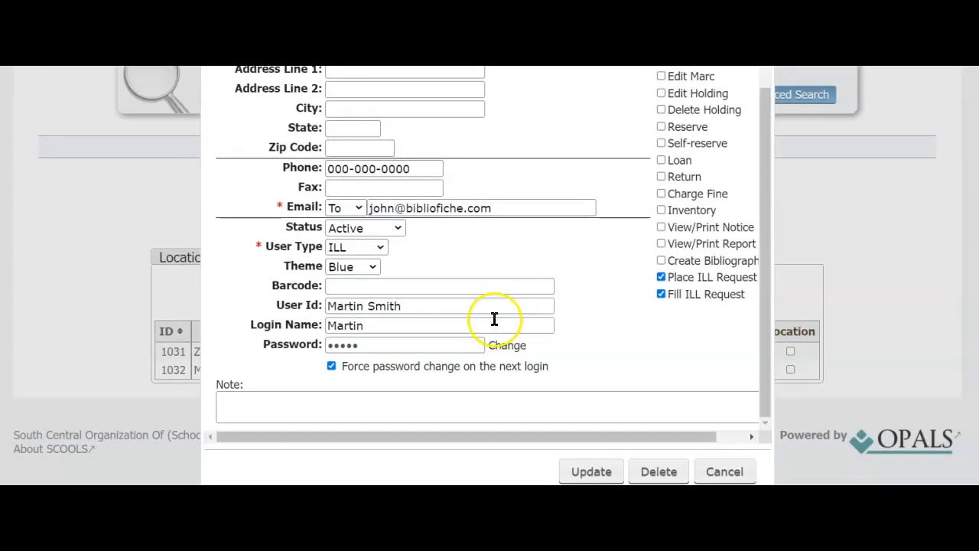
double_click(358, 349)
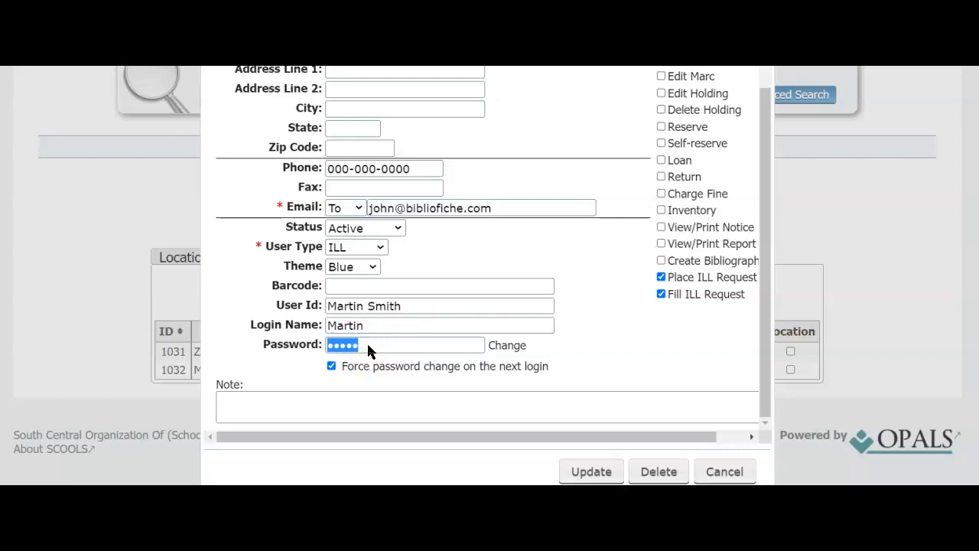
click(506, 347)
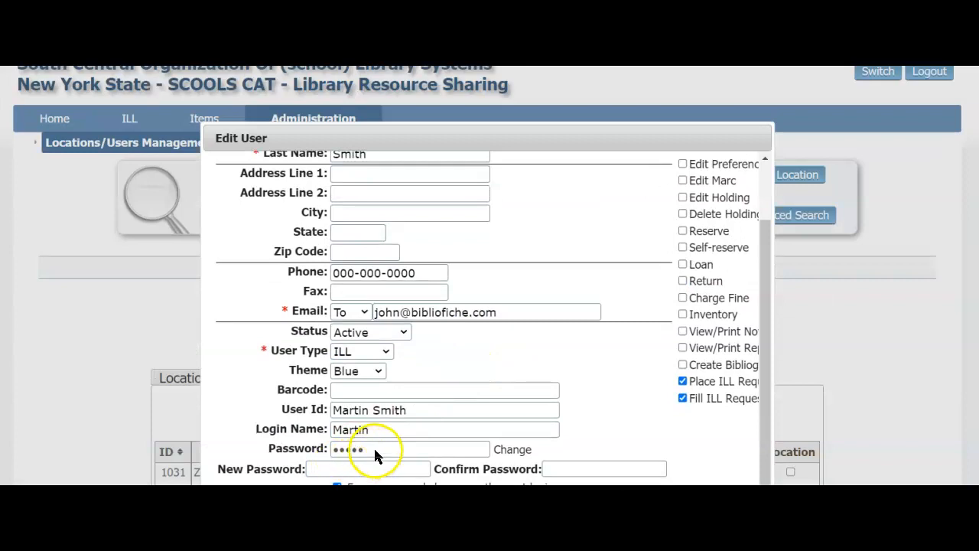
Step: Enter the new password in both password fields and update the user record
click(340, 468)
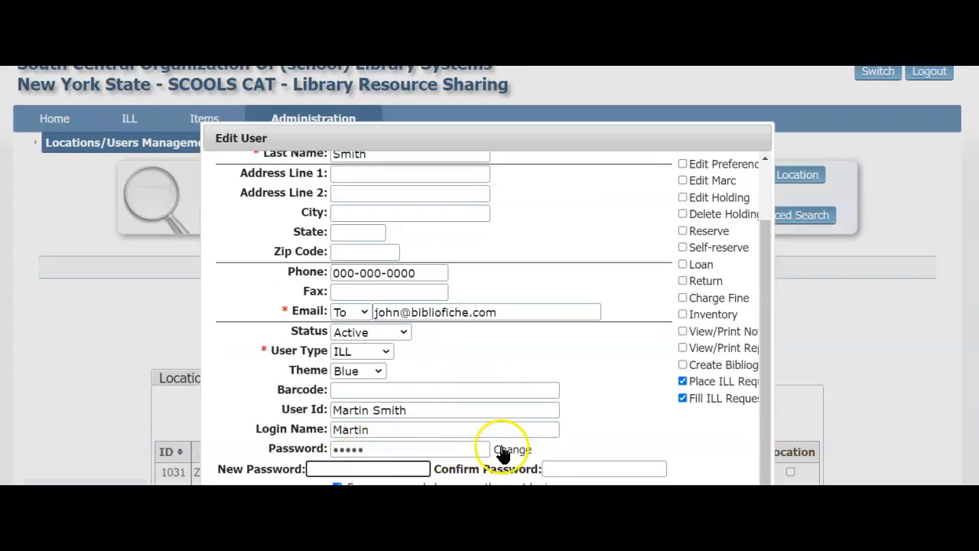
scroll(390, 448, down, 1)
text(1234)
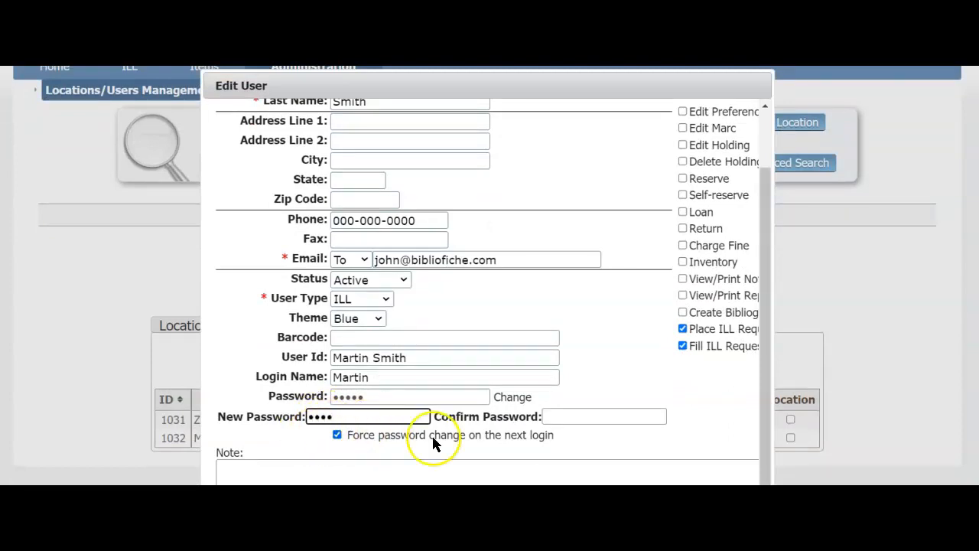
right_click(492, 420)
click(564, 440)
click(559, 418)
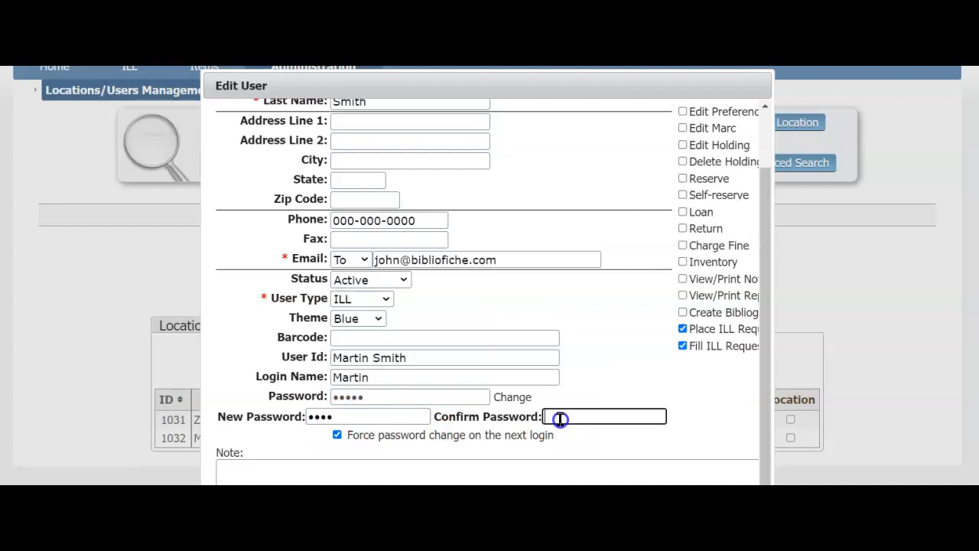
text(1234)
scroll(499, 438, down, 1)
scroll(499, 438, down, 1)
click(602, 471)
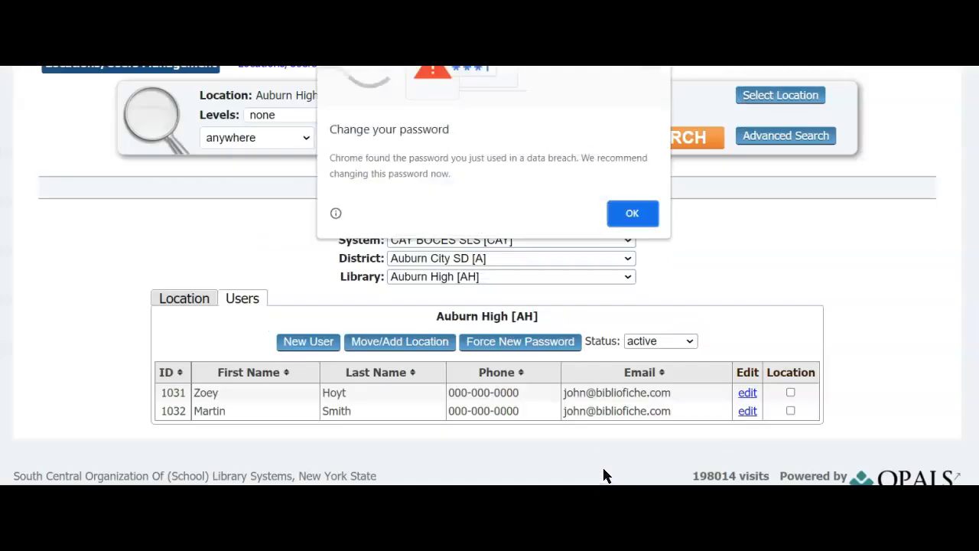
Step: Dismiss Chrome's breached-password alert and decline saving the password in the browser
click(633, 214)
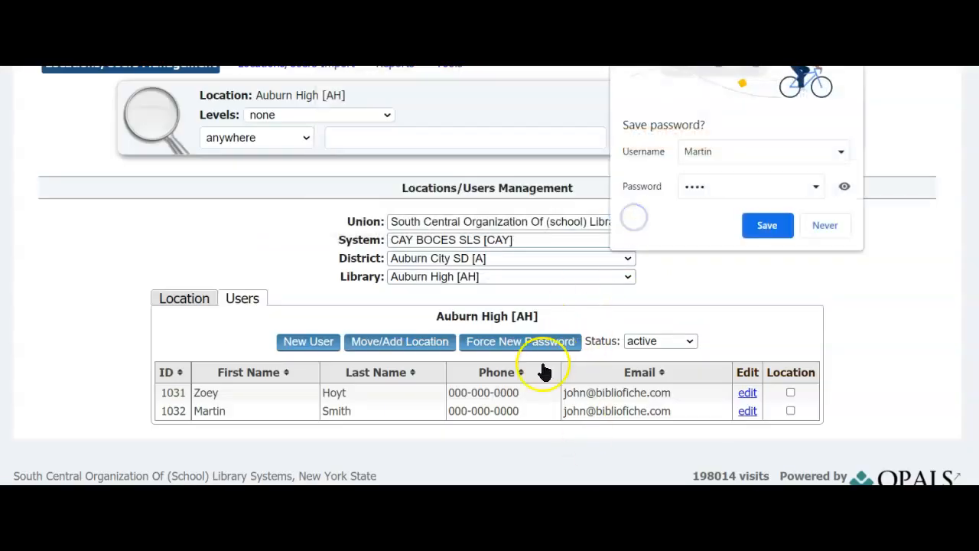
click(821, 225)
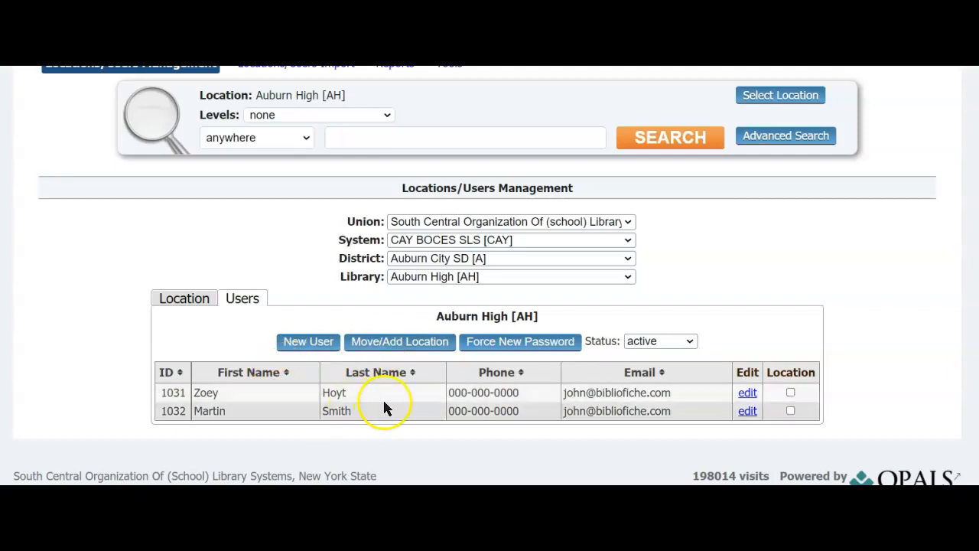
Step: Delete the first Auburn High user, ID 1031, and confirm the deletion
click(747, 393)
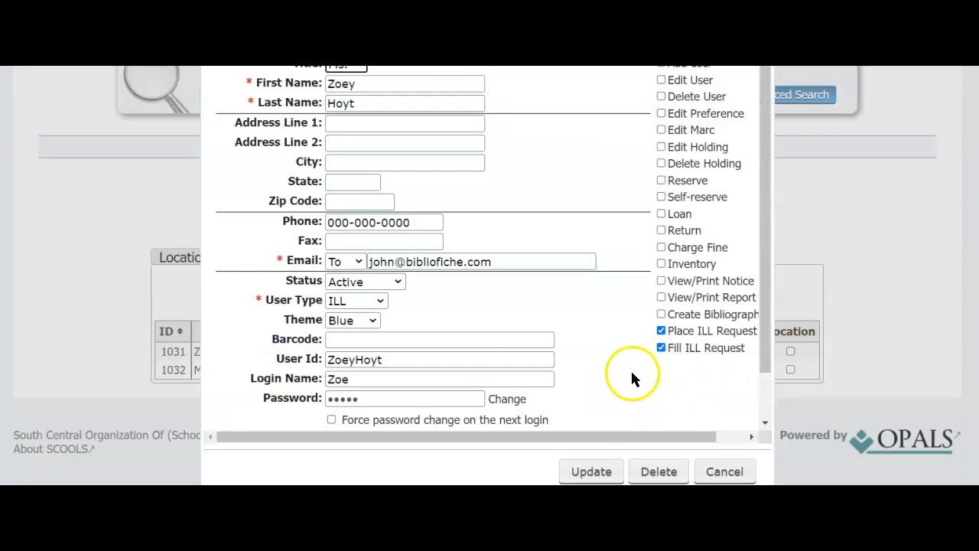
scroll(631, 368, down, 2)
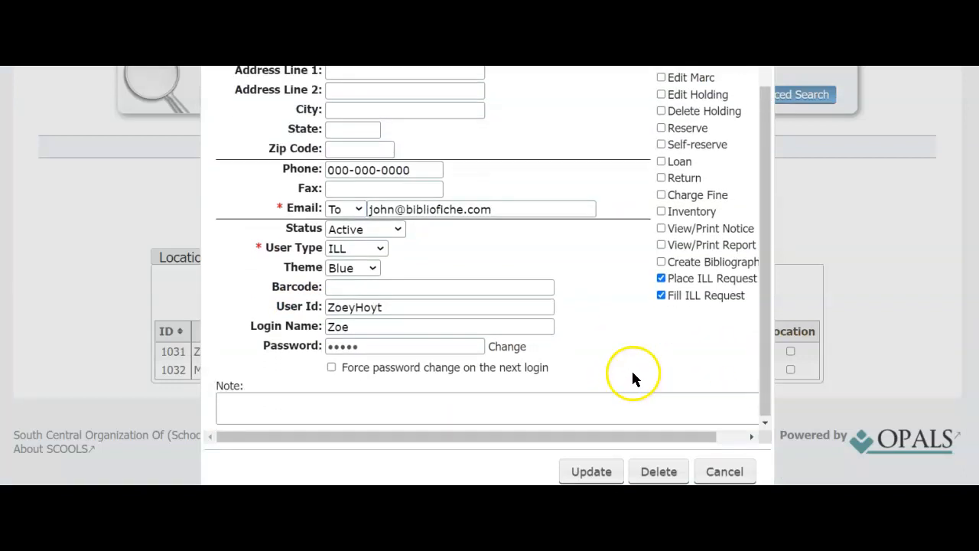
click(658, 472)
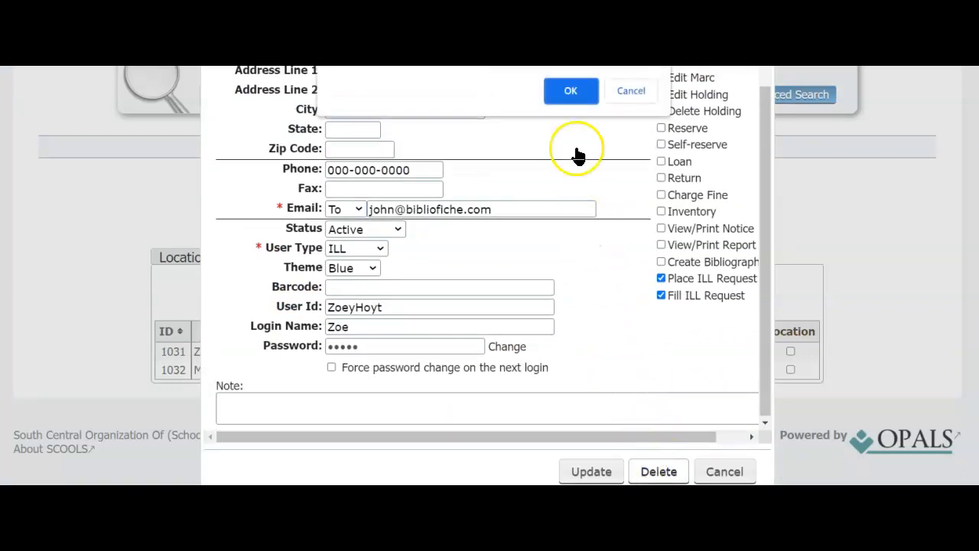
click(570, 92)
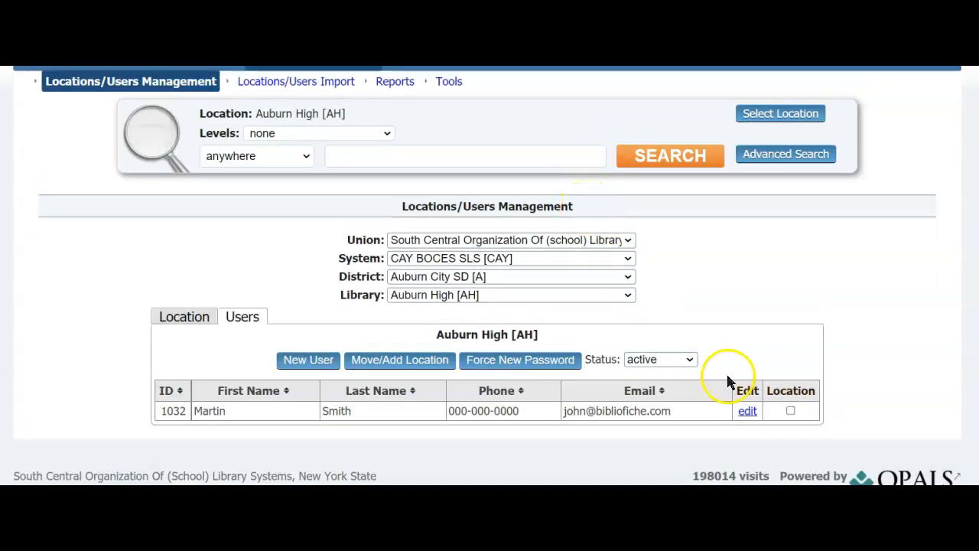
Step: Delete the remaining Auburn High user and confirm the deletion
click(747, 411)
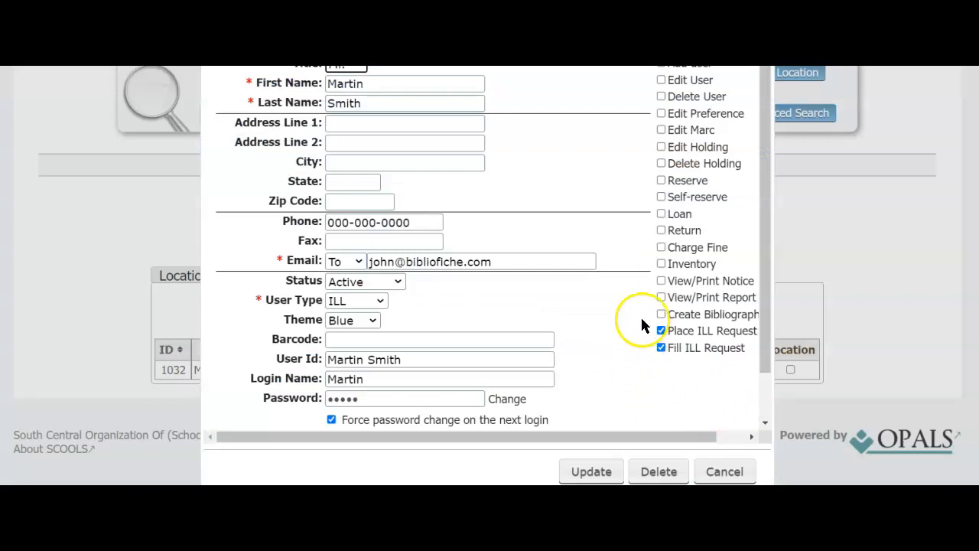
scroll(641, 320, down, 2)
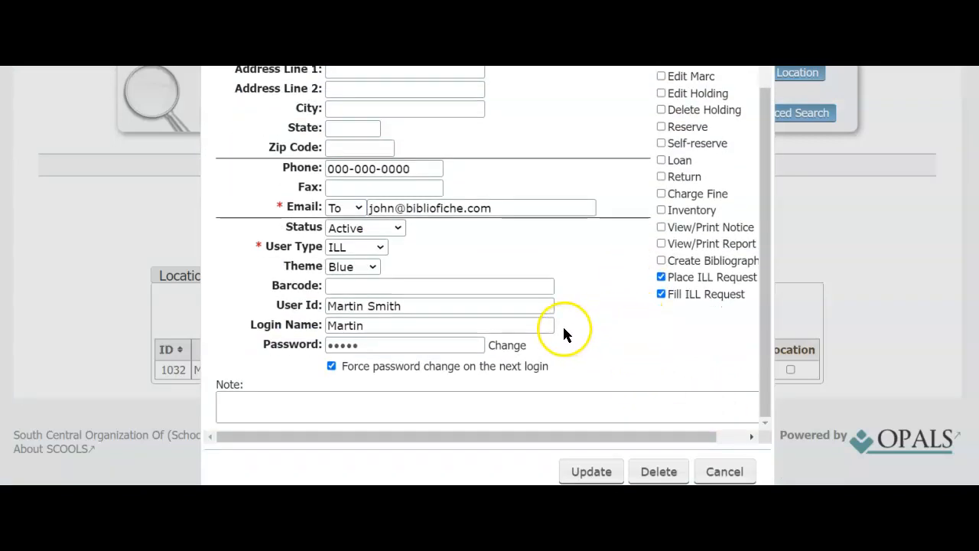
click(659, 471)
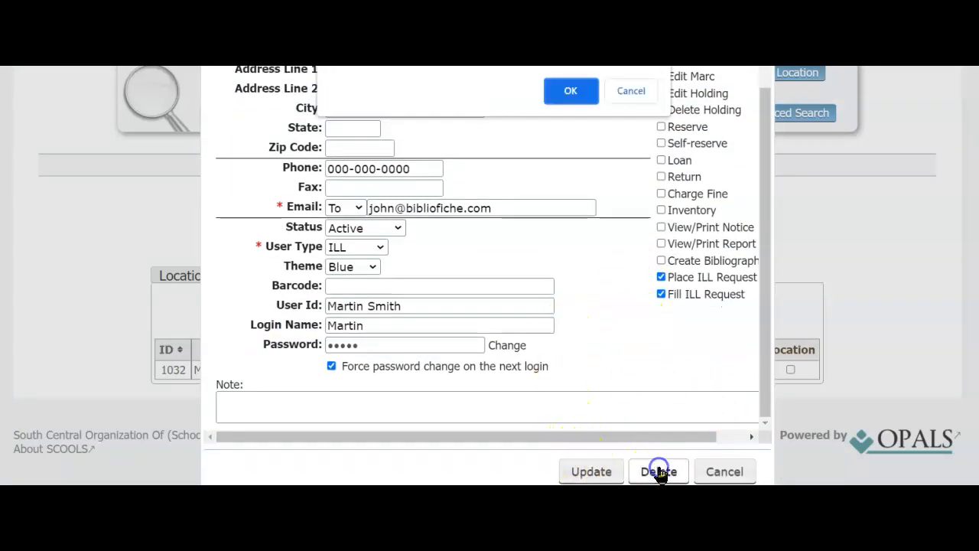
click(570, 91)
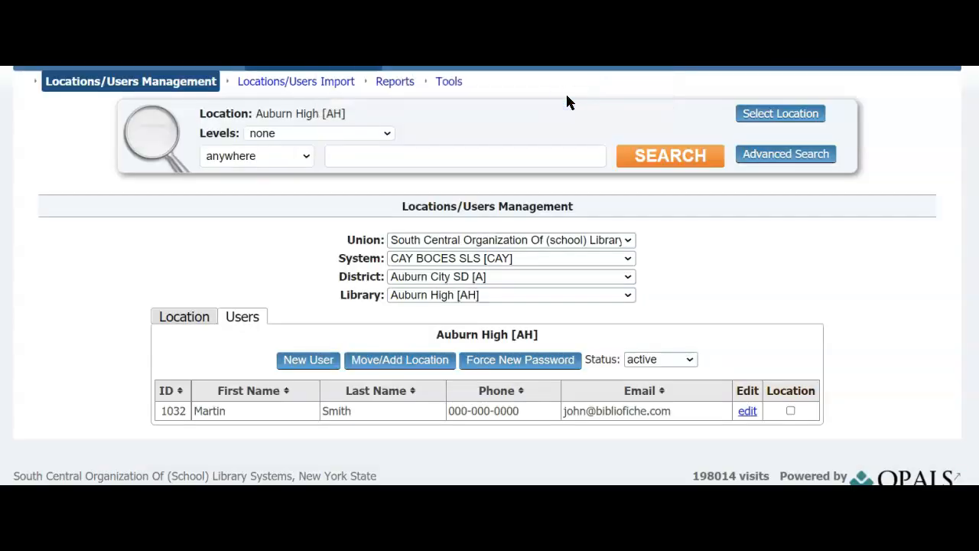